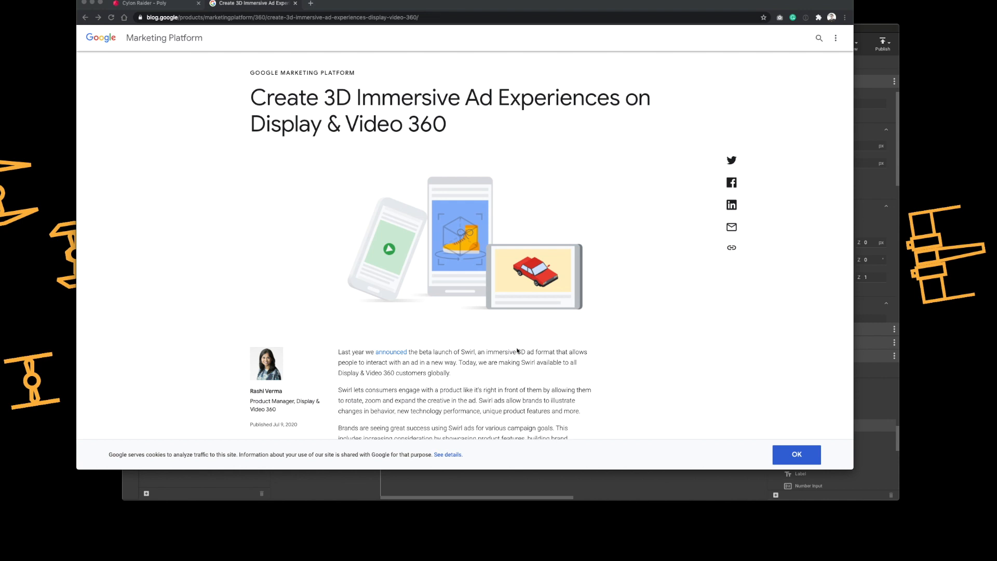
# Read through the blog article's Swirl ad case studies for Purina ONE, Nissan, adidas and Belvedere, down to the getting-started notes.
pyautogui.scroll(-5, 517, 351)
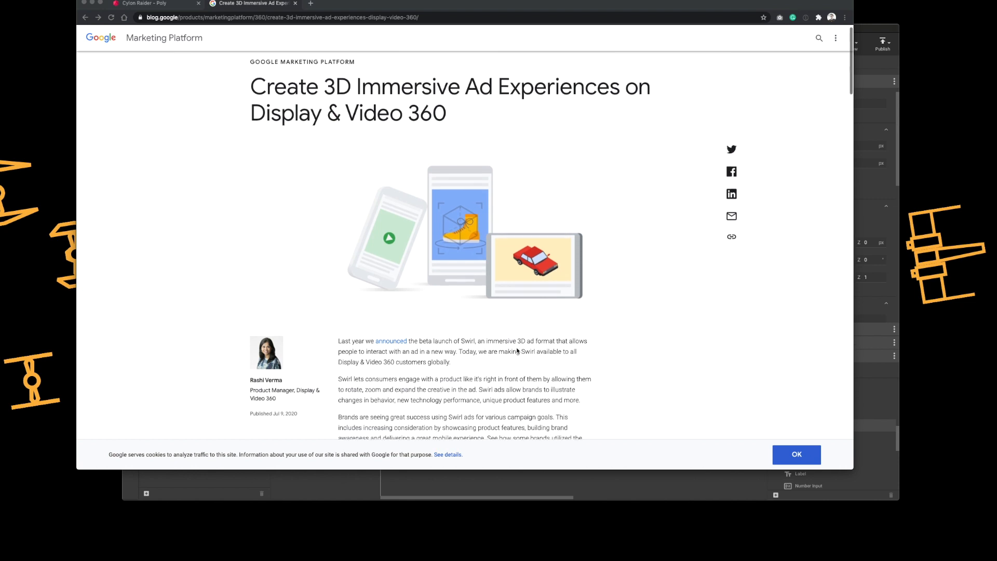
pyautogui.scroll(-8, 517, 352)
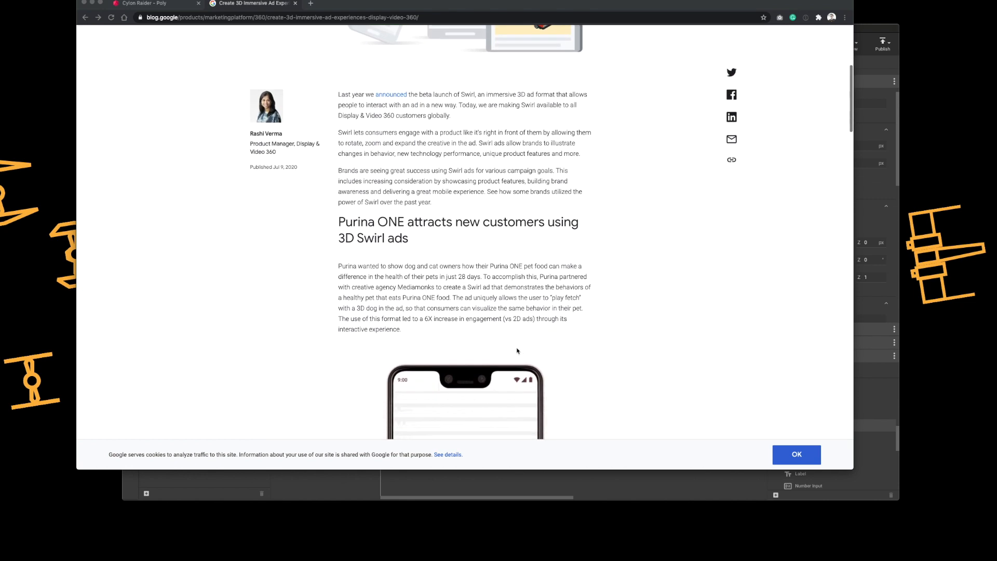
pyautogui.scroll(-3, 517, 351)
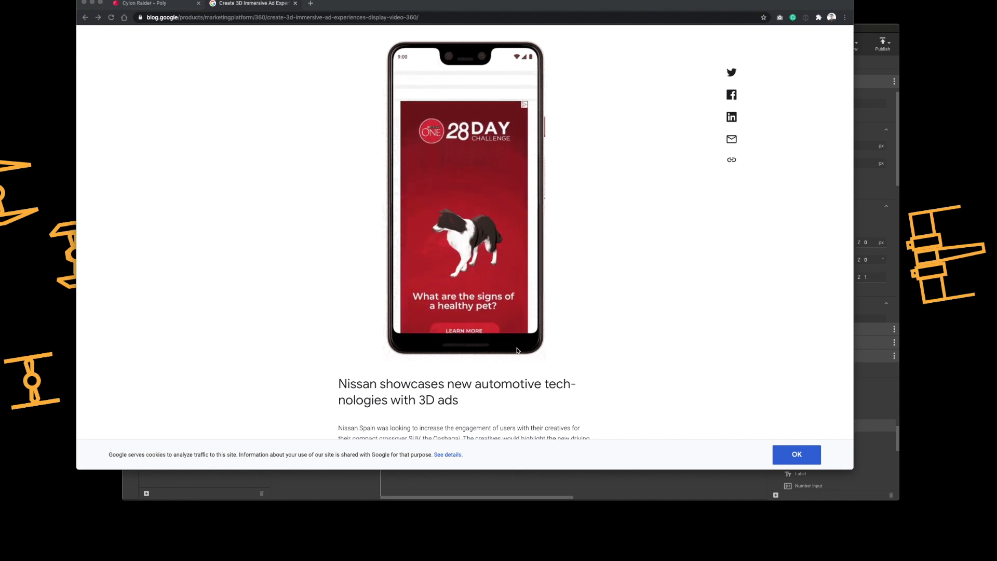
pyautogui.scroll(-5, 518, 351)
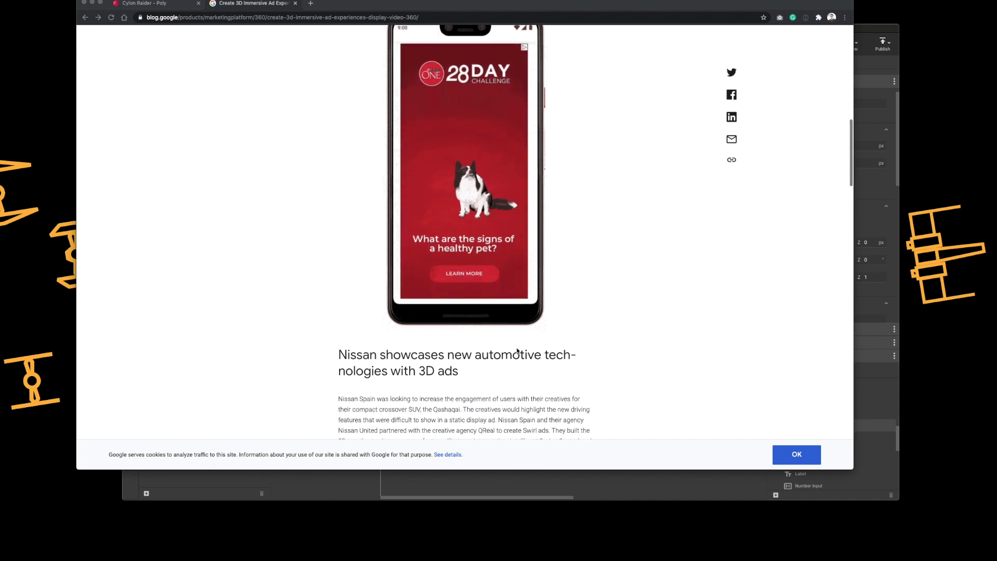
pyautogui.scroll(-5, 517, 351)
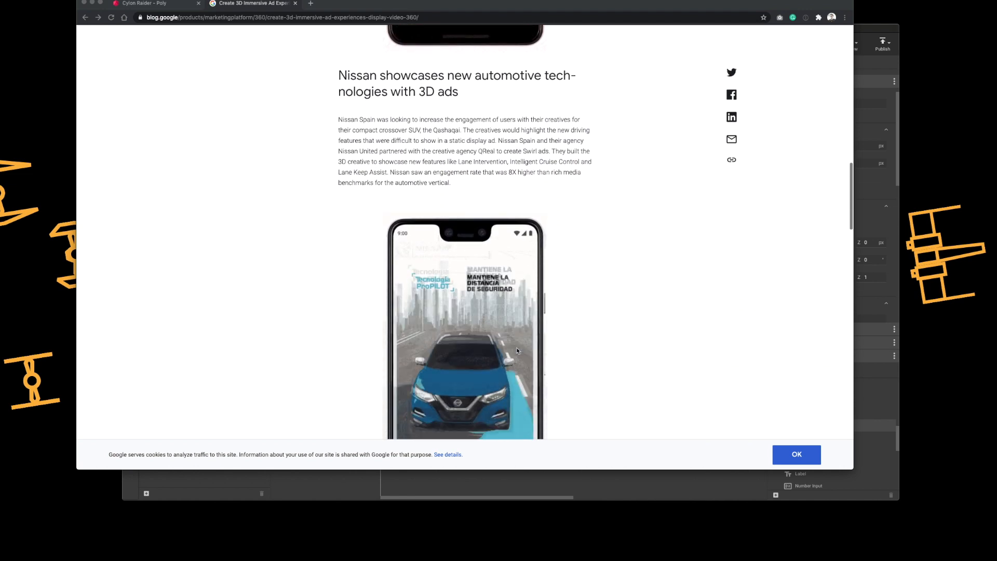
pyautogui.scroll(1, 517, 351)
pyautogui.scroll(-1, 517, 350)
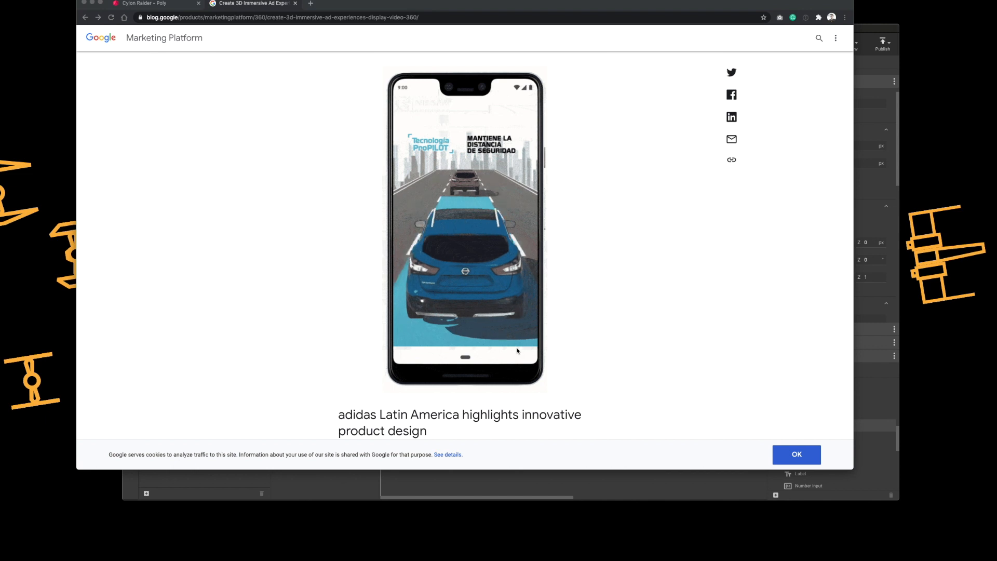
pyautogui.scroll(1, 517, 351)
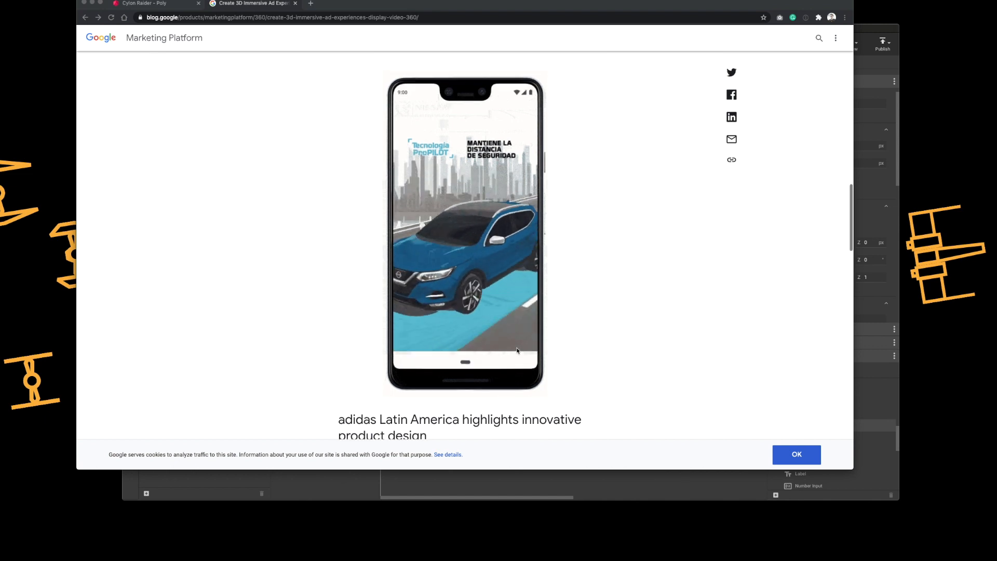
pyautogui.scroll(1, 517, 350)
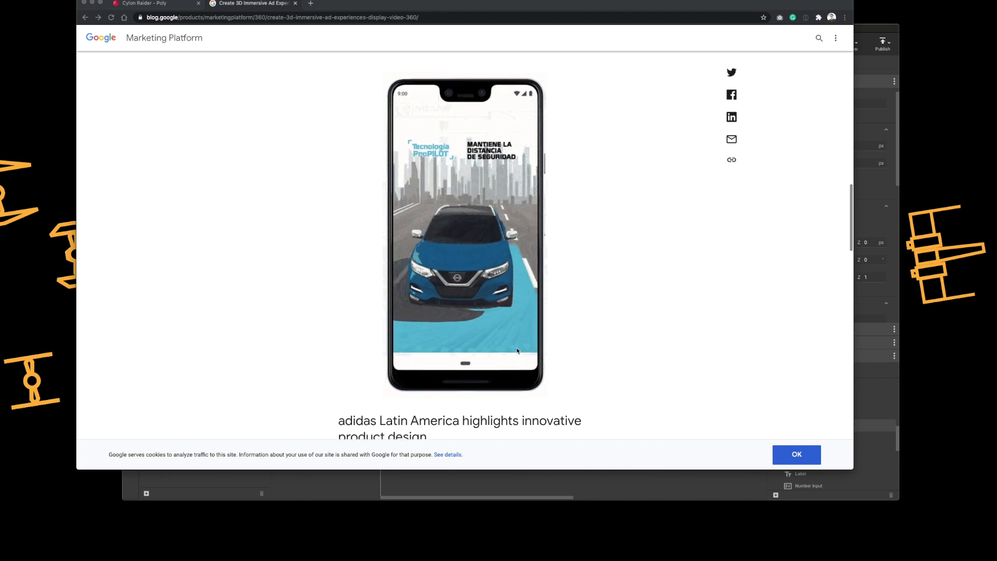
pyautogui.scroll(1, 517, 351)
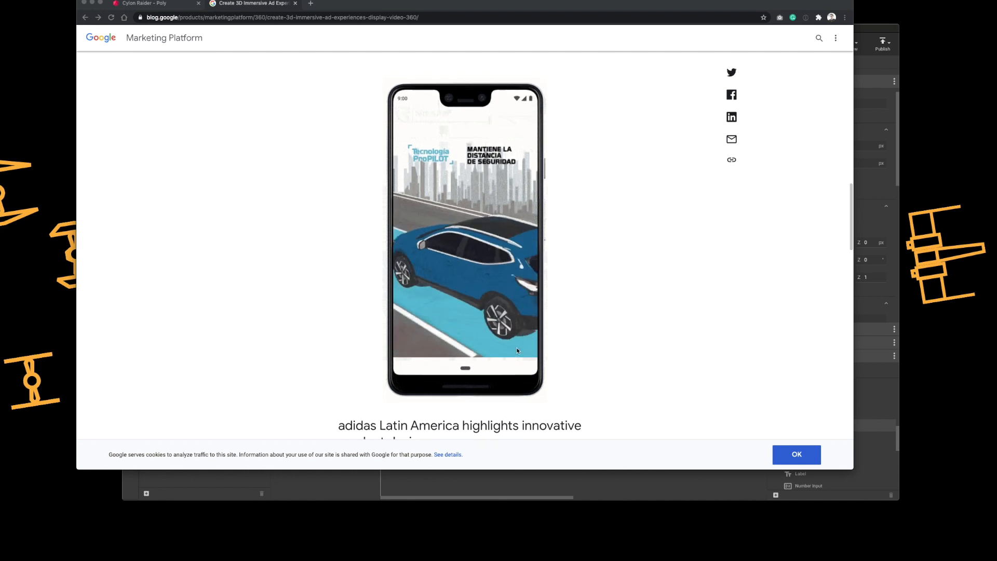
pyautogui.scroll(1, 517, 351)
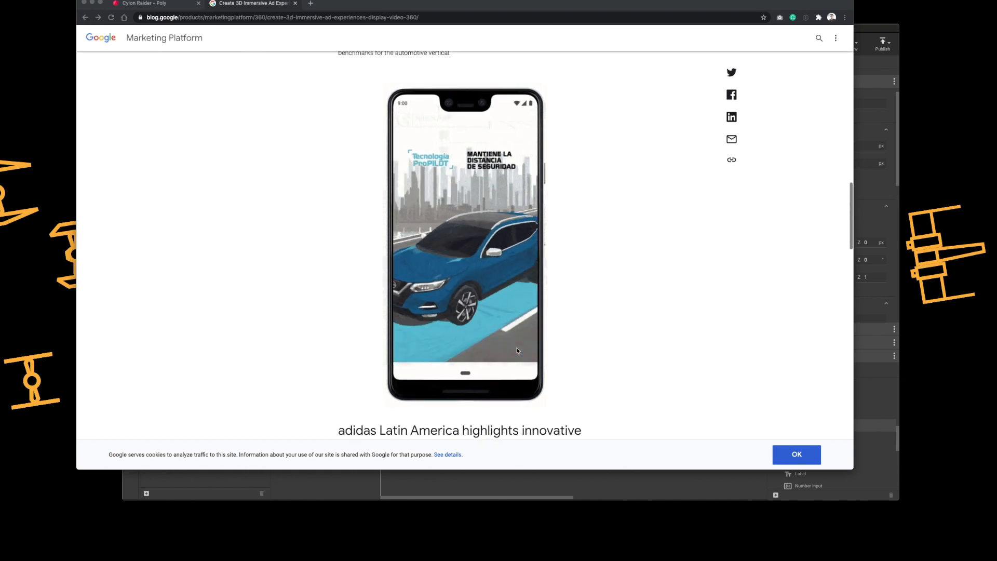
pyautogui.scroll(-3, 518, 351)
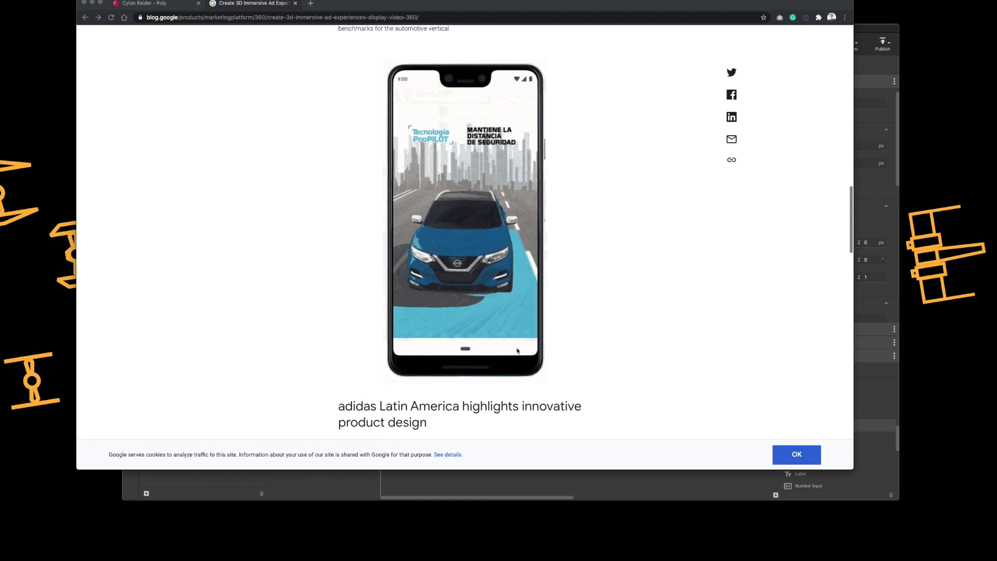
pyautogui.scroll(-10, 518, 350)
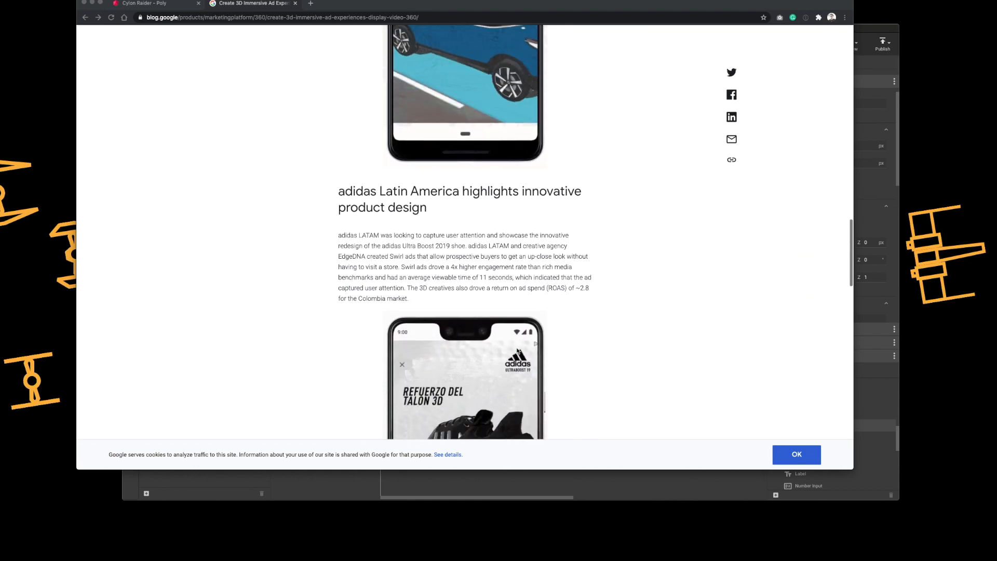
pyautogui.scroll(-12, 517, 351)
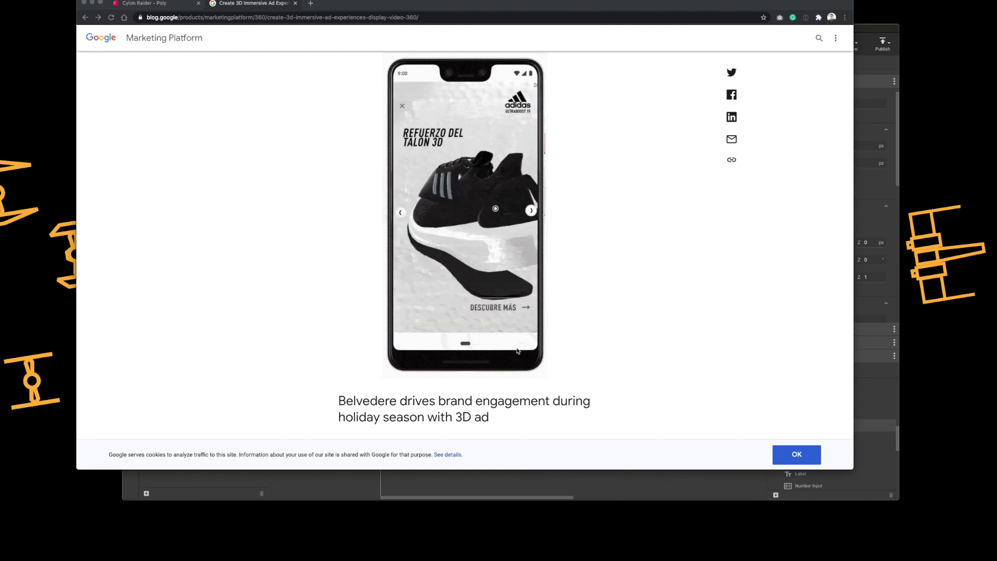
pyautogui.scroll(-13, 517, 350)
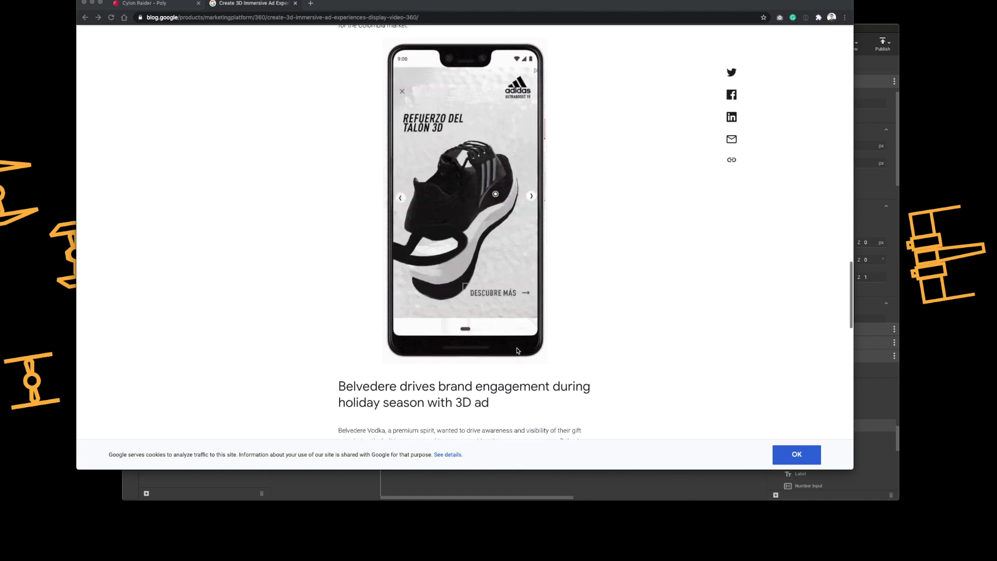
pyautogui.scroll(-10, 517, 350)
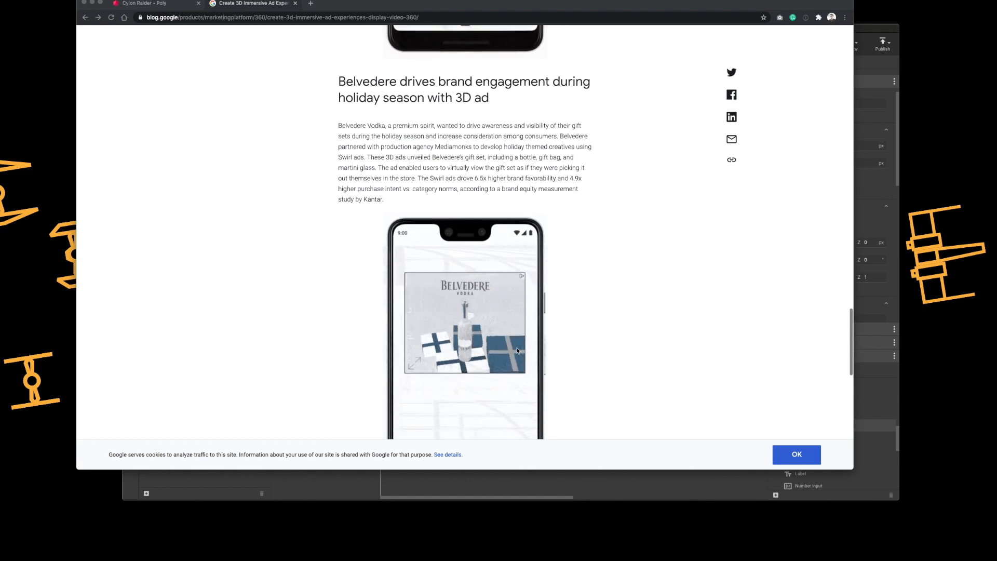
pyautogui.scroll(-1, 518, 350)
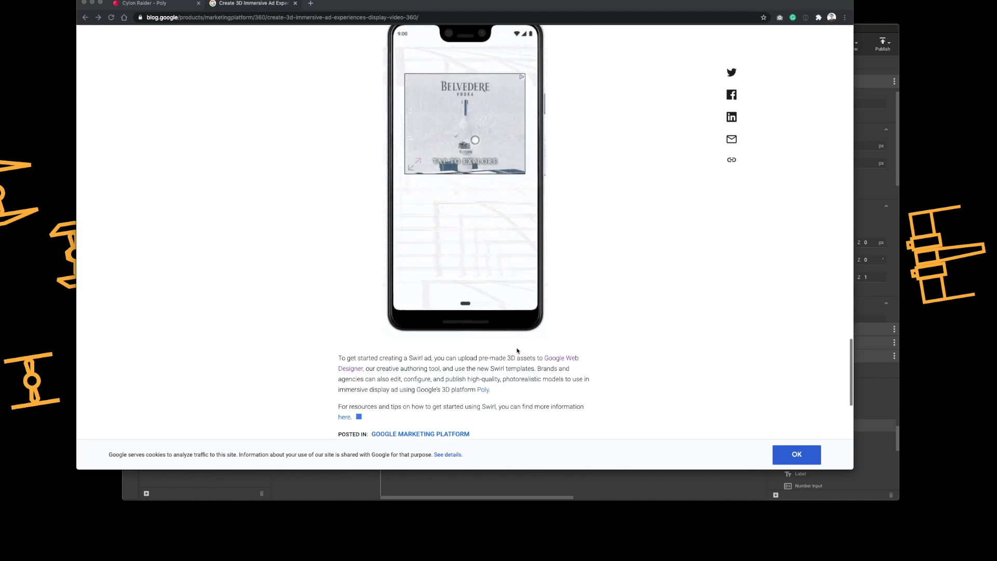
pyautogui.scroll(1, 518, 351)
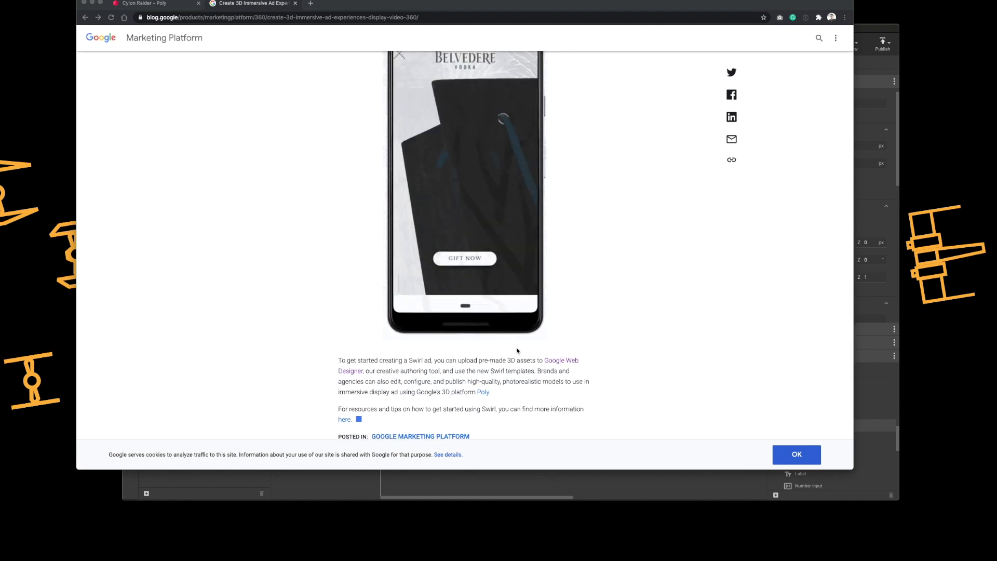
pyautogui.scroll(1, 518, 351)
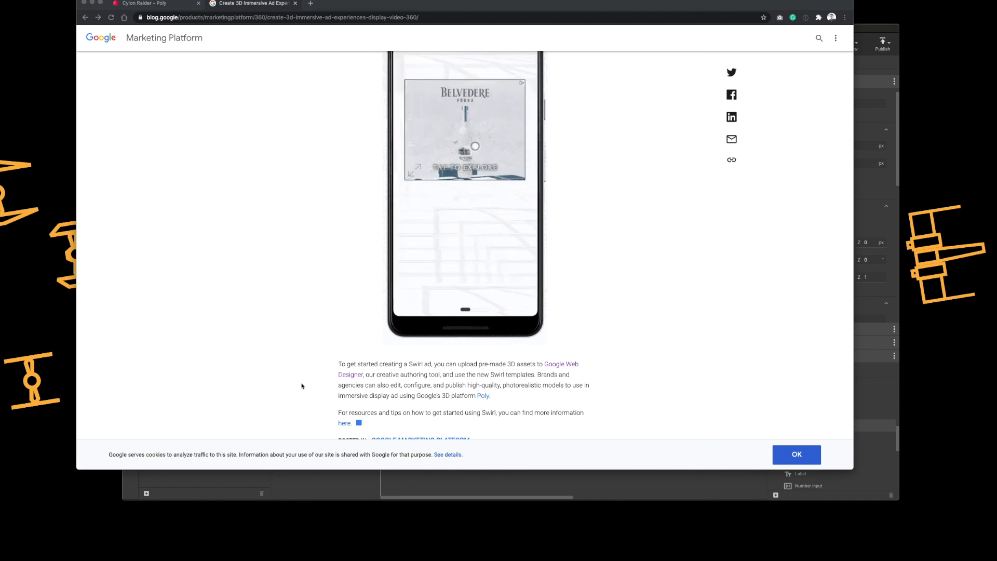
# Switch to the Cylon Raider model in Poly and rotate it to inspect it from several angles.
pyautogui.click(171, 3)
pyautogui.moveTo(567, 271); pyautogui.dragTo(541, 249)
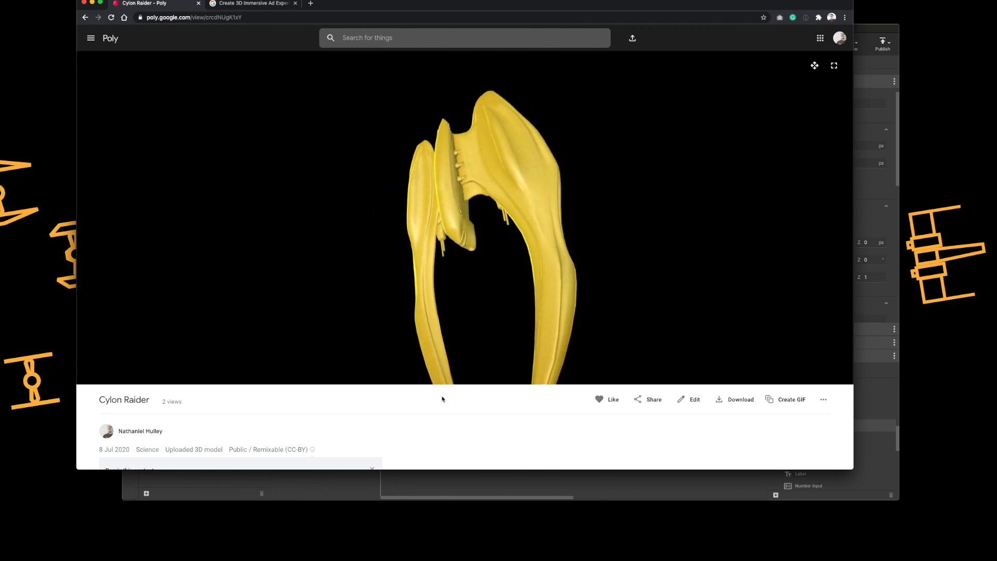
pyautogui.moveTo(417, 161); pyautogui.dragTo(531, 218)
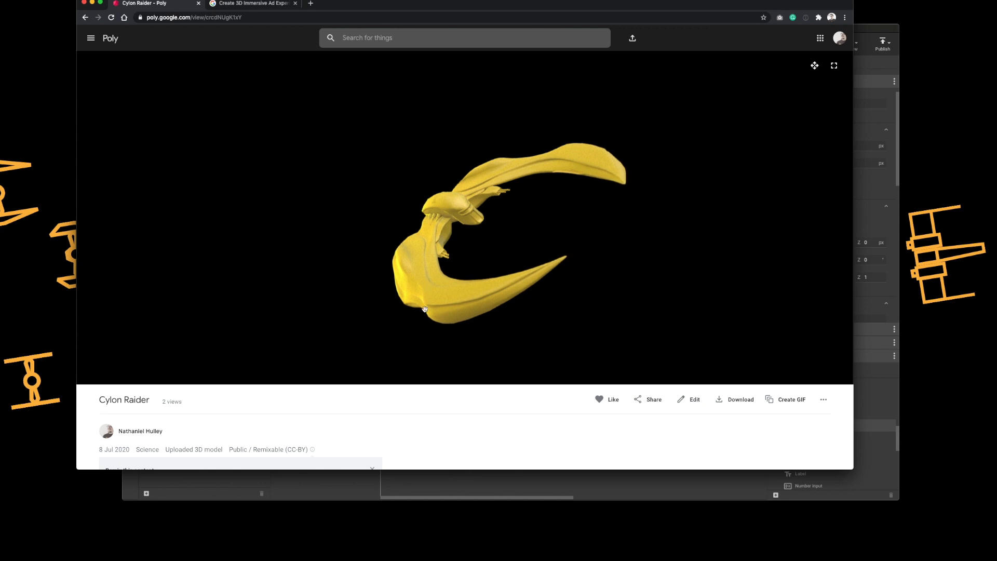
# Switch to Google Web Designer and delete the existing Swirl component from the page of Swirl-examples.html.
pyautogui.click(366, 490)
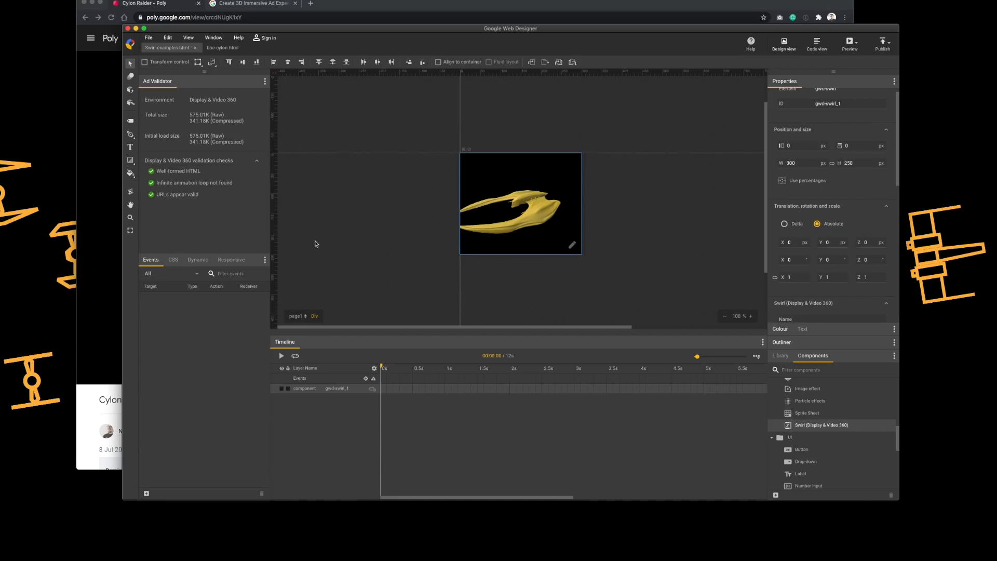
pyautogui.click(668, 260)
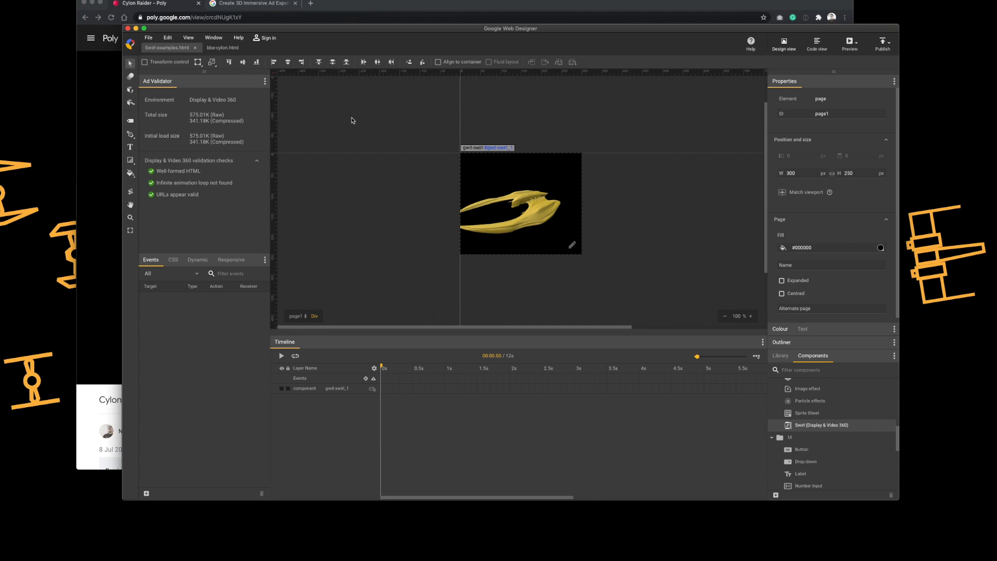
pyautogui.click(535, 205)
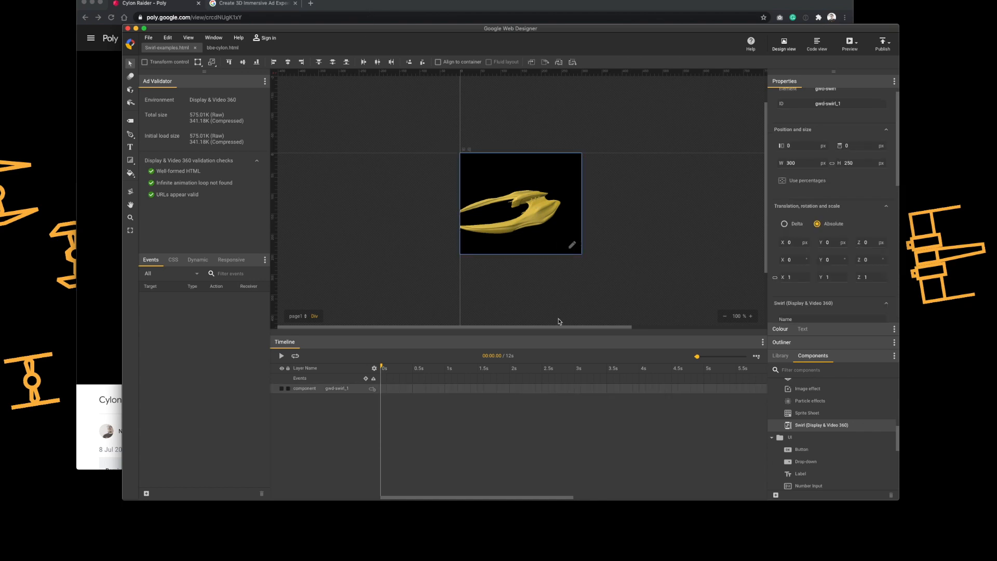
pyautogui.press('Delete')
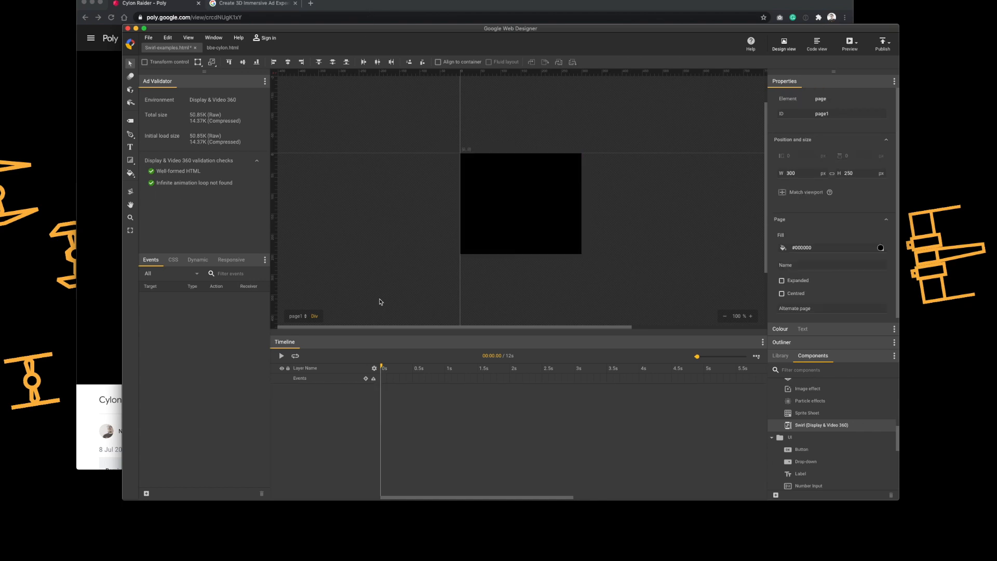
# Copy the web address of the Cylon Raider model in Poly and return to Google Web Designer.
pyautogui.click(352, 10)
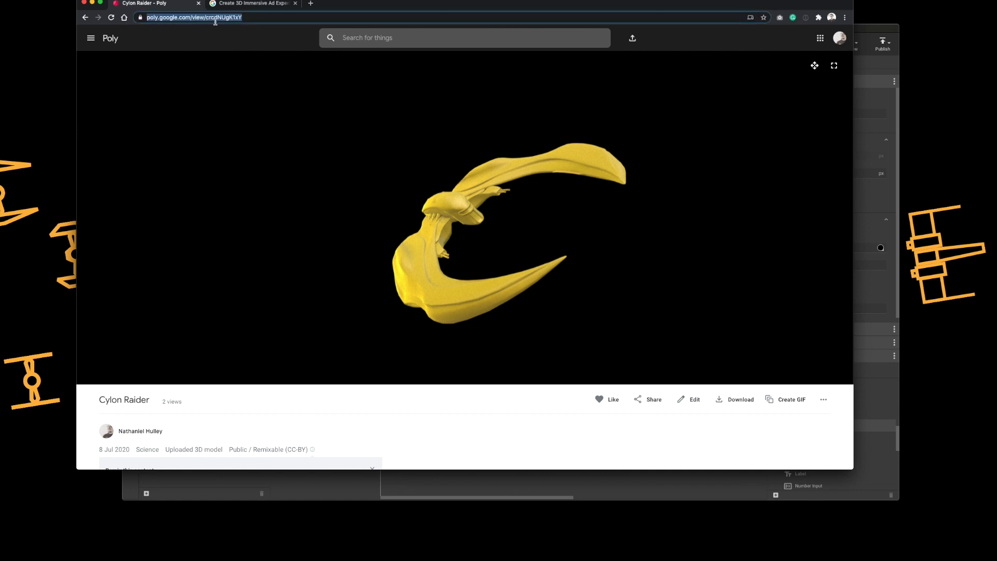
pyautogui.click(476, 494)
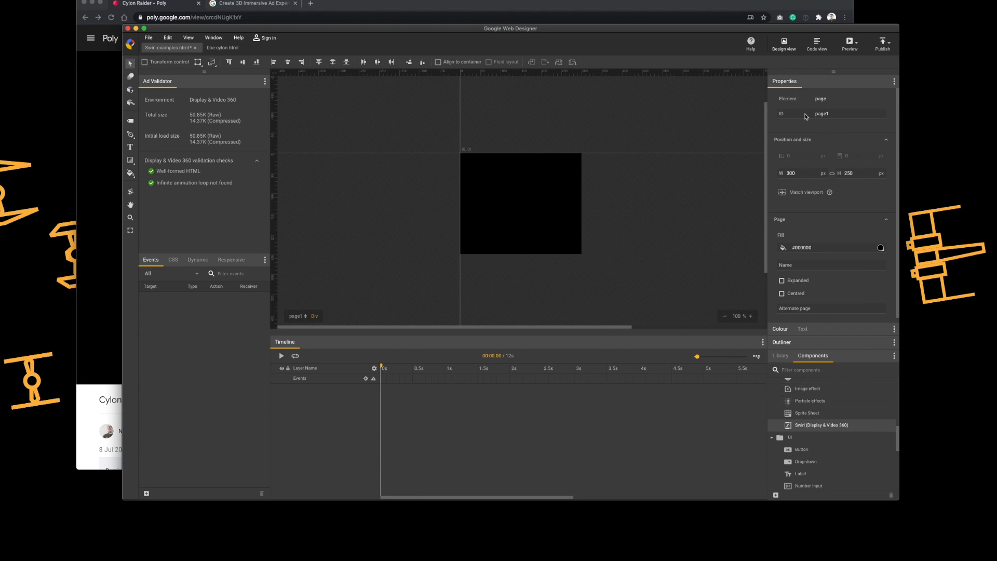
# Add a 3D Model component to the empty page and align it to the container's left and top edges.
pyautogui.click(785, 81)
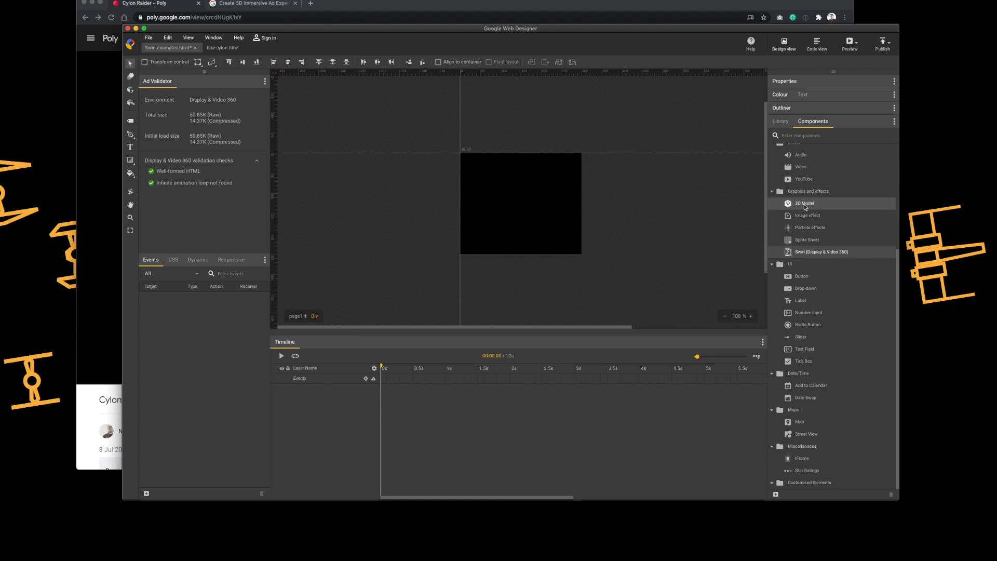
pyautogui.moveTo(805, 207); pyautogui.dragTo(467, 162)
pyautogui.click(473, 162)
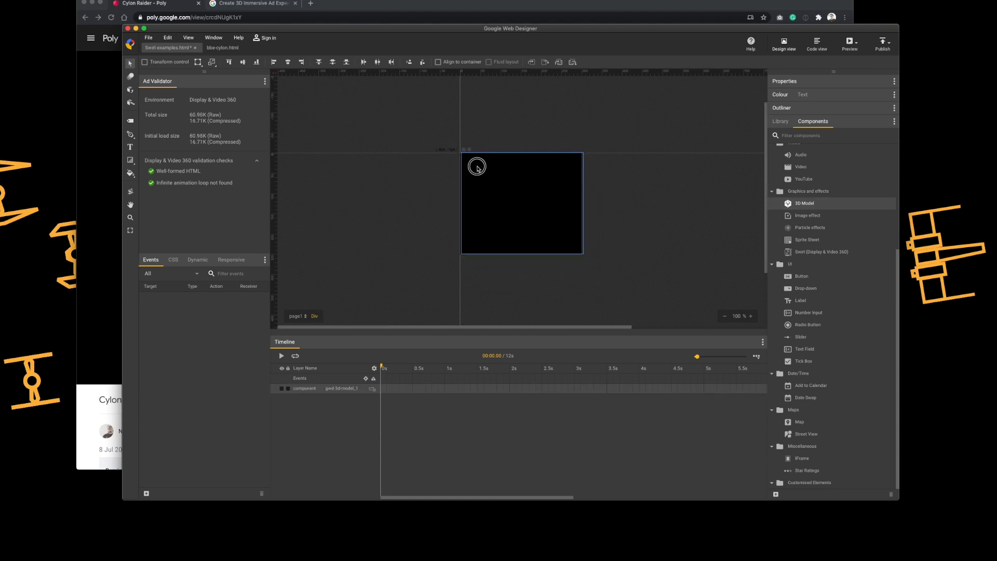
pyautogui.click(439, 61)
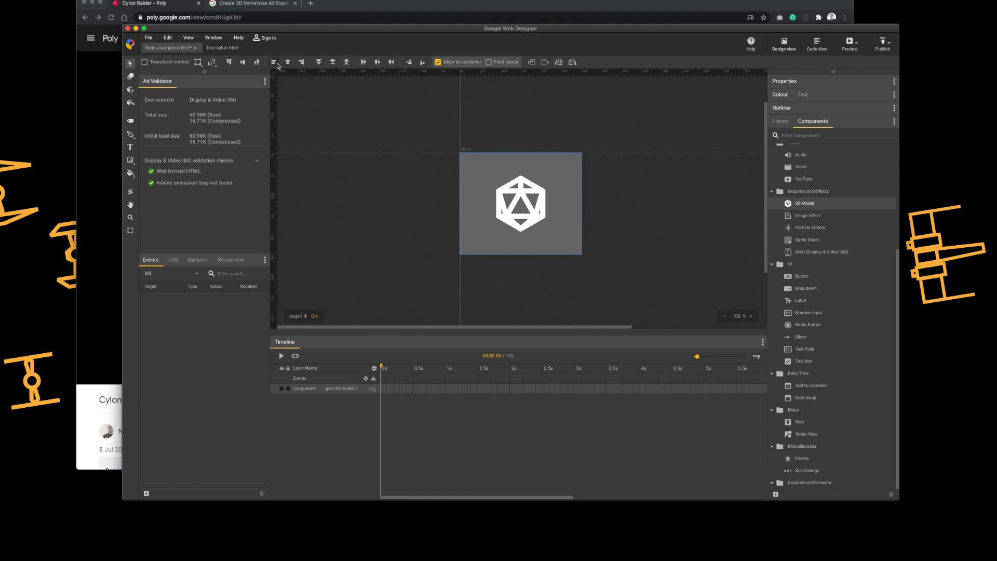
pyautogui.click(788, 81)
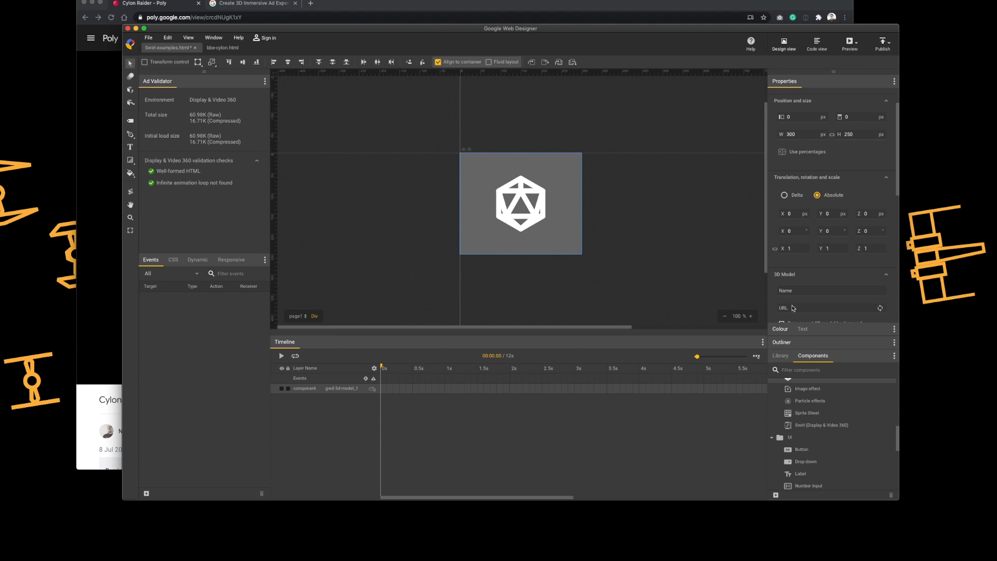
pyautogui.click(814, 290)
pyautogui.press('Tab')
pyautogui.write('https://poly.google.com/view/crcdNUgK1xY')
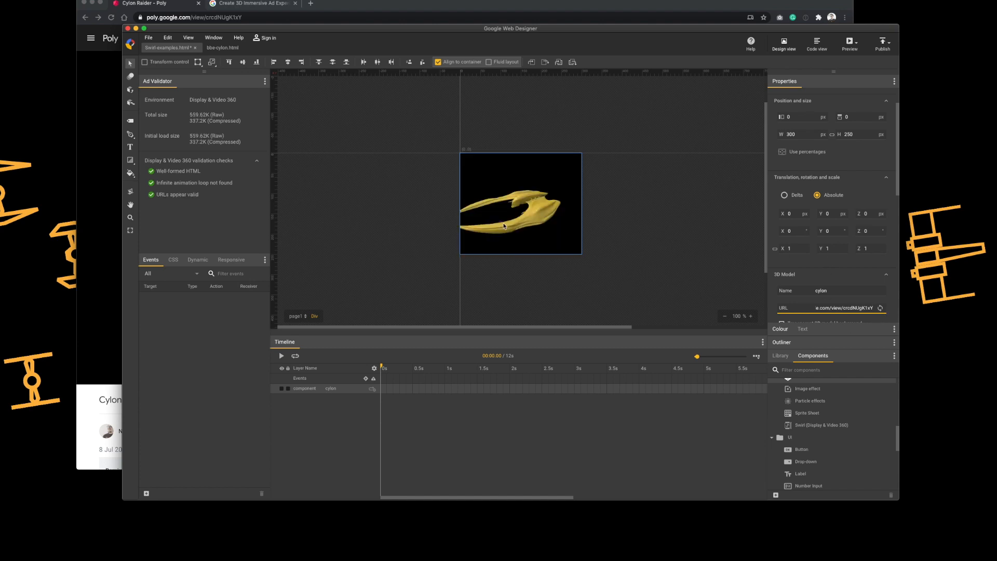
pyautogui.moveTo(897, 187); pyautogui.dragTo(896, 229)
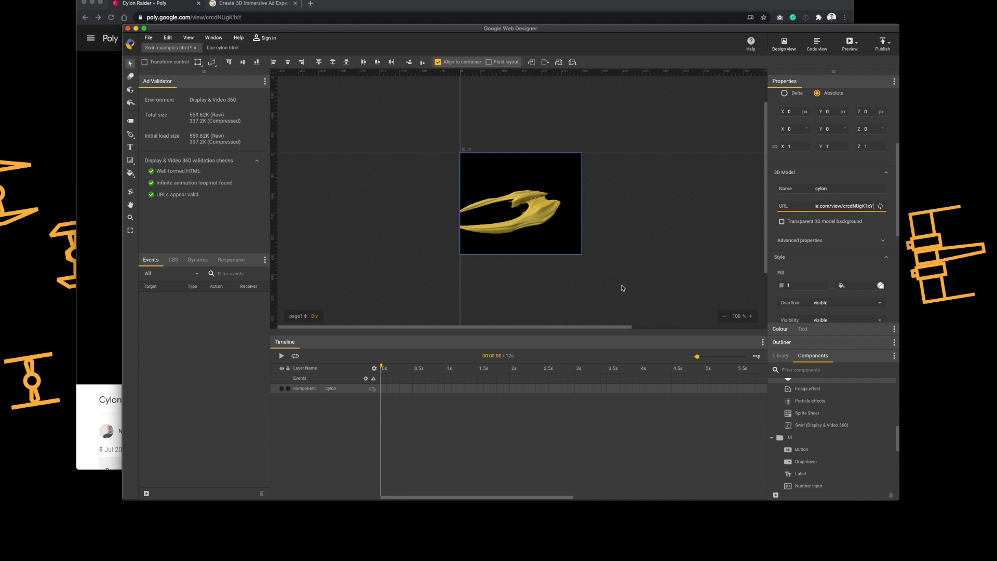
# Preview the ad in the browser and test rotating and zooming the 3D model.
pyautogui.click(850, 43)
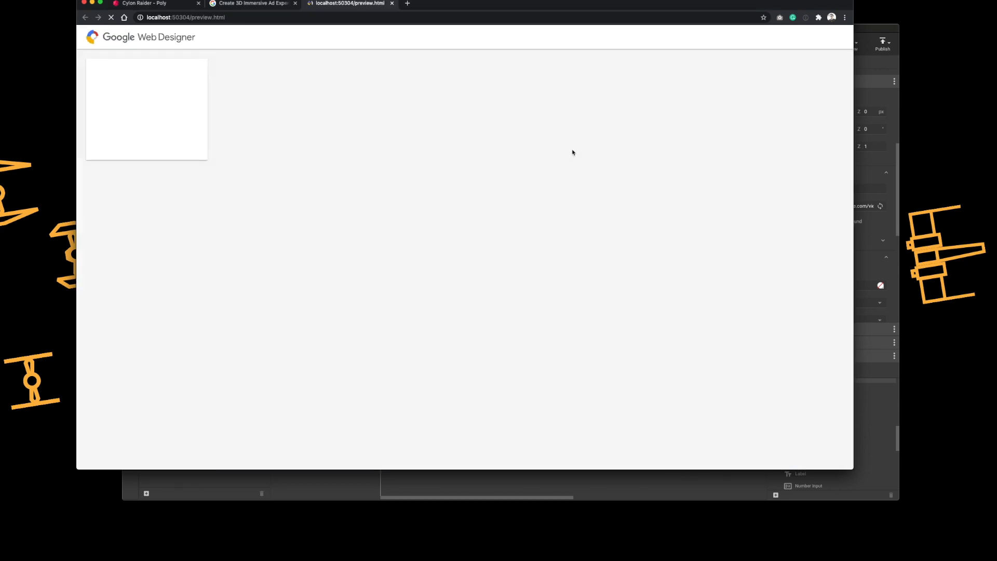
pyautogui.click(142, 130)
pyautogui.moveTo(141, 130); pyautogui.dragTo(171, 149)
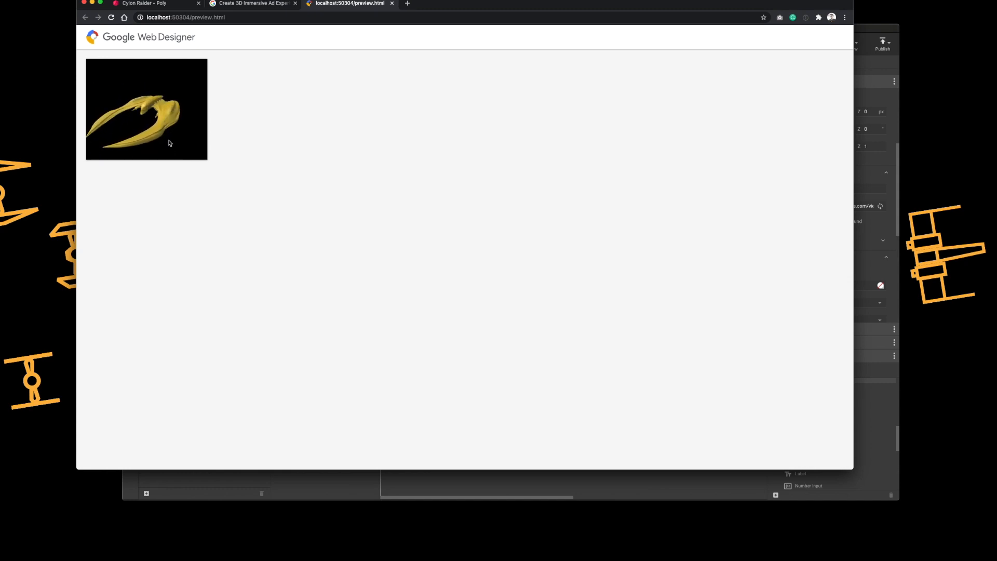
pyautogui.scroll(-2, 169, 142)
pyautogui.scroll(5, 170, 140)
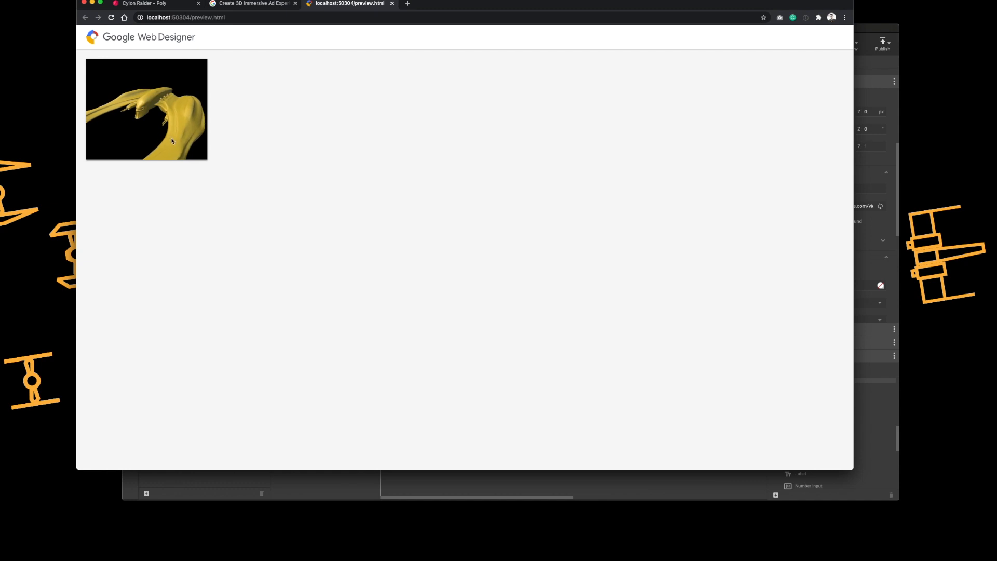
# Test rotating the 3D model in the browser preview and return to Google Web Designer.
pyautogui.moveTo(171, 142)
pyautogui.mouseDown()
pyautogui.moveTo(185, 131)
pyautogui.moveTo(173, 146)
pyautogui.mouseUp()
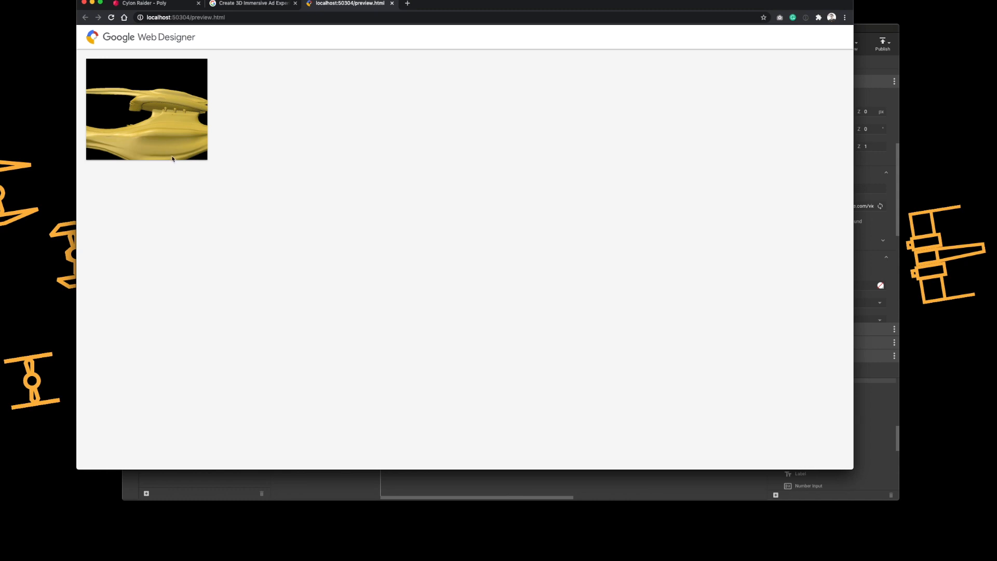
pyautogui.moveTo(176, 150); pyautogui.dragTo(218, 172)
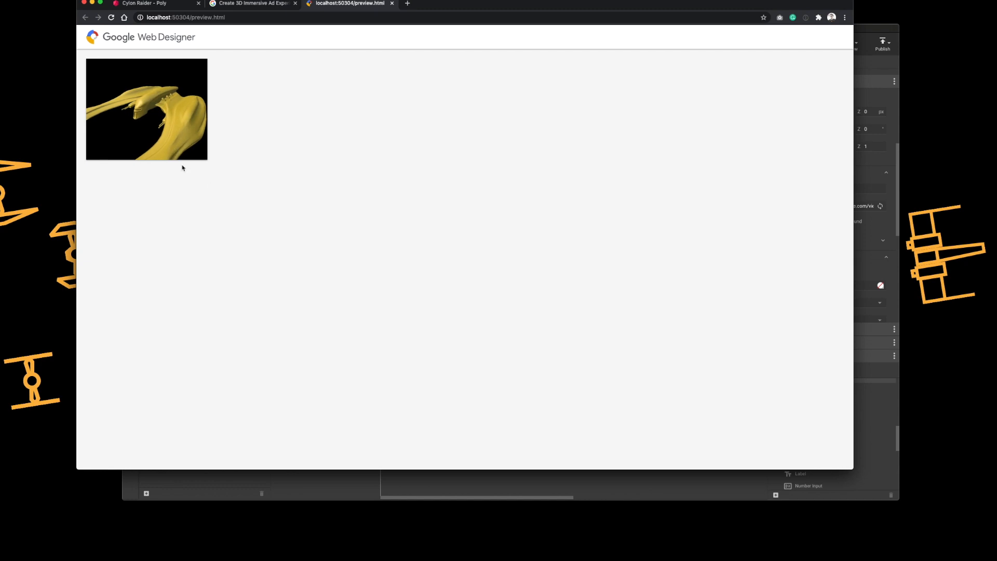
pyautogui.moveTo(168, 142); pyautogui.dragTo(252, 211)
pyautogui.click(642, 494)
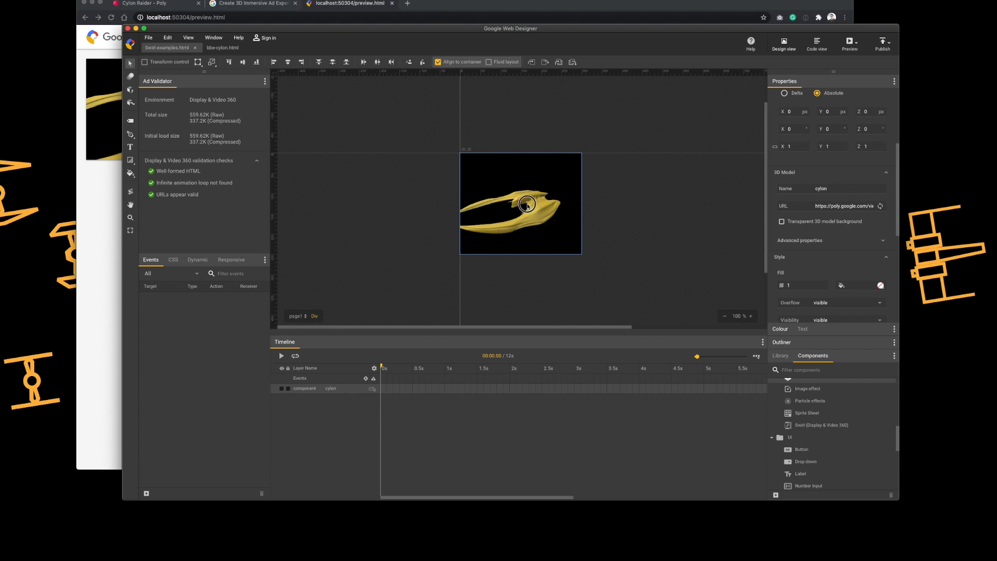
# Delete the cylon 3D Model component and place a Swirl (Display & Video 360) component on the empty page.
pyautogui.moveTo(529, 206); pyautogui.dragTo(621, 220)
pyautogui.press('Delete')
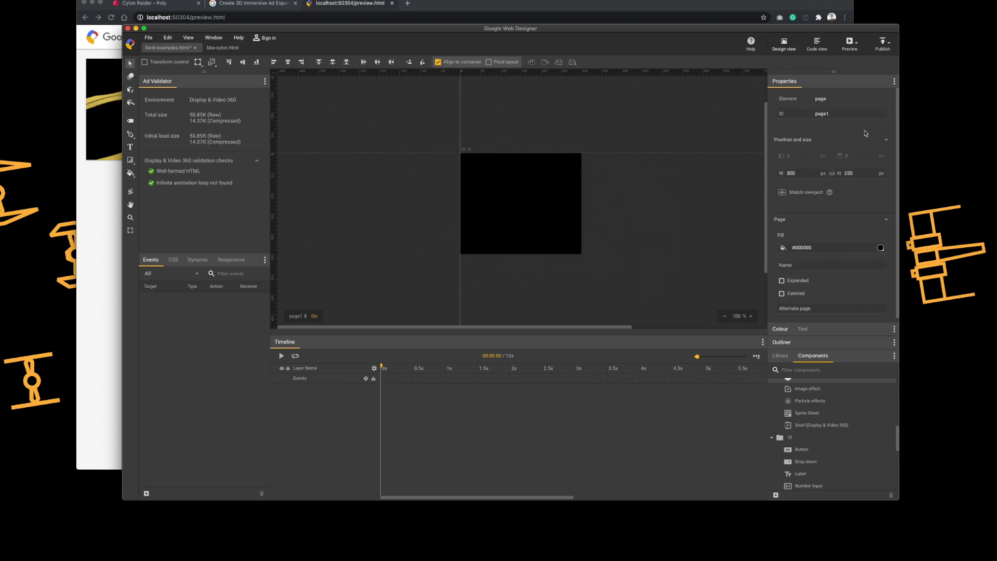
pyautogui.click(787, 82)
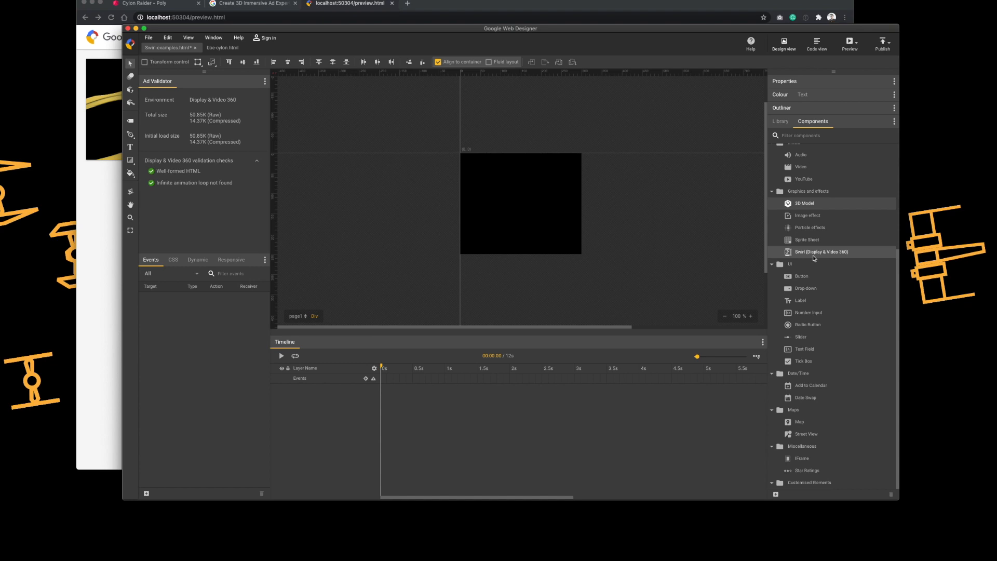
pyautogui.moveTo(818, 255); pyautogui.dragTo(471, 162)
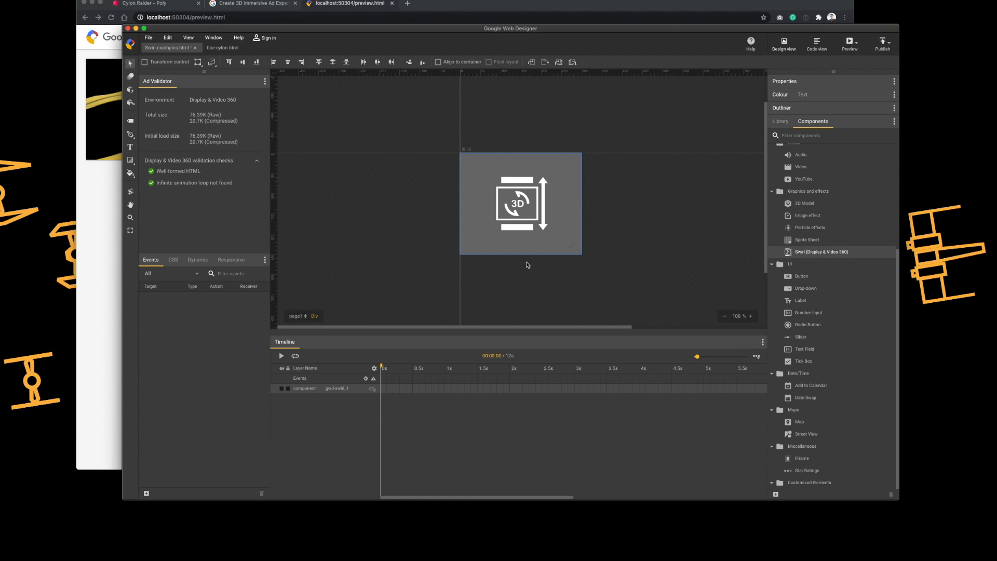
# Open the Swirl component for editing and set its animation to start at 22% and end at 77%.
pyautogui.click(556, 242)
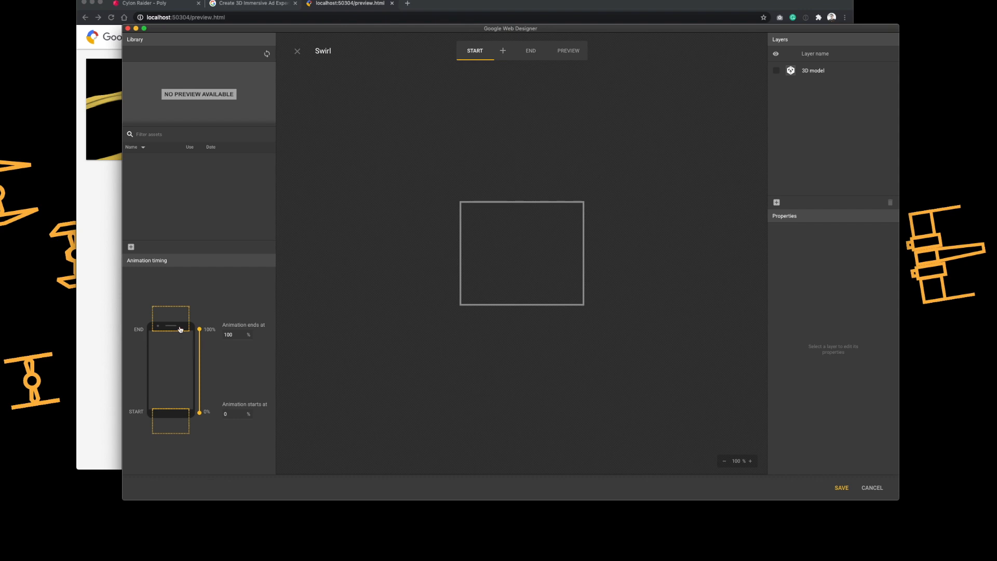
pyautogui.moveTo(179, 318); pyautogui.dragTo(182, 353)
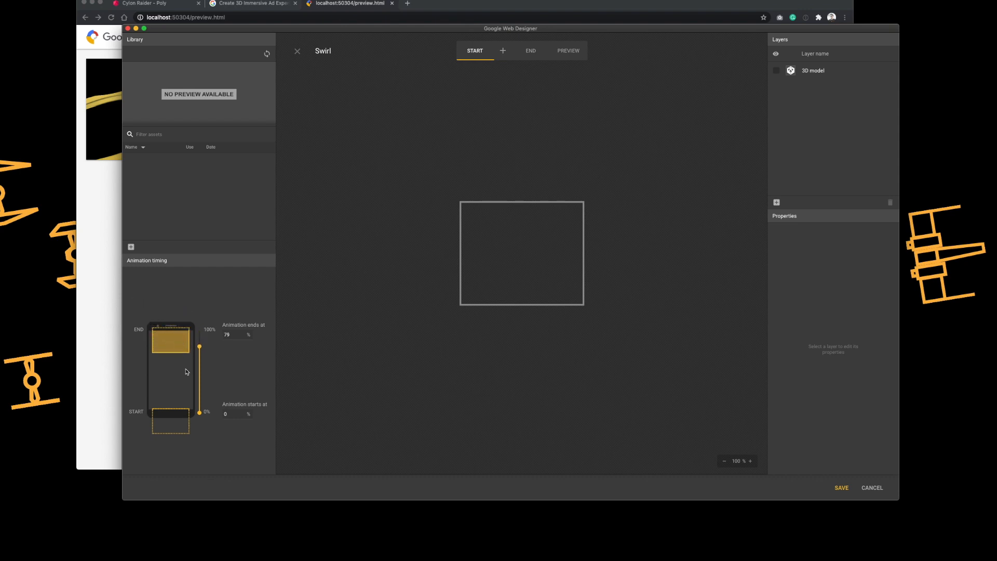
pyautogui.moveTo(176, 418); pyautogui.dragTo(176, 395)
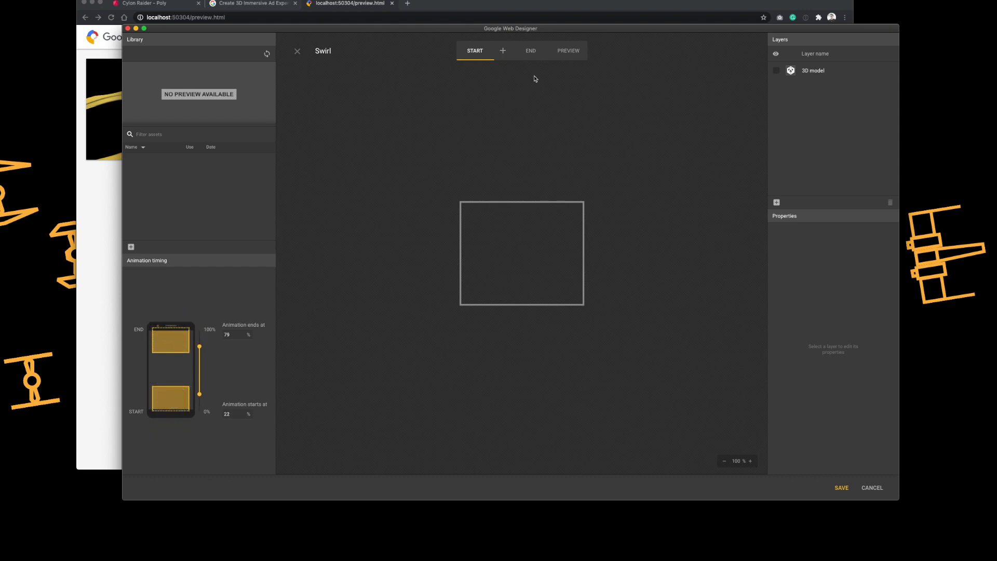
pyautogui.click(476, 52)
pyautogui.moveTo(168, 340); pyautogui.dragTo(168, 342)
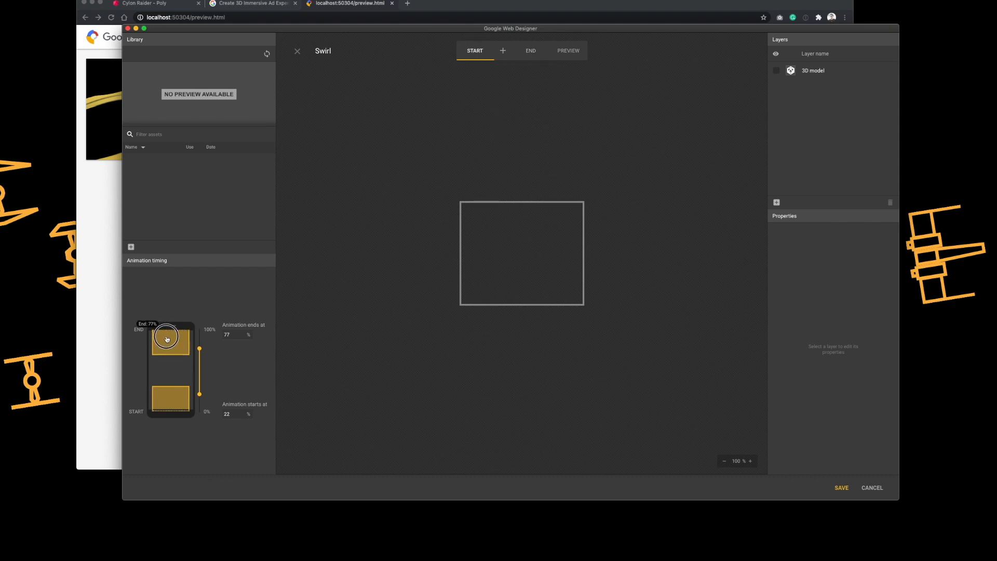
# Set the URL of the Swirl's 3D model layer to the copied Poly address, load the model and save the Swirl.
pyautogui.click(805, 76)
pyautogui.click(777, 73)
pyautogui.click(821, 75)
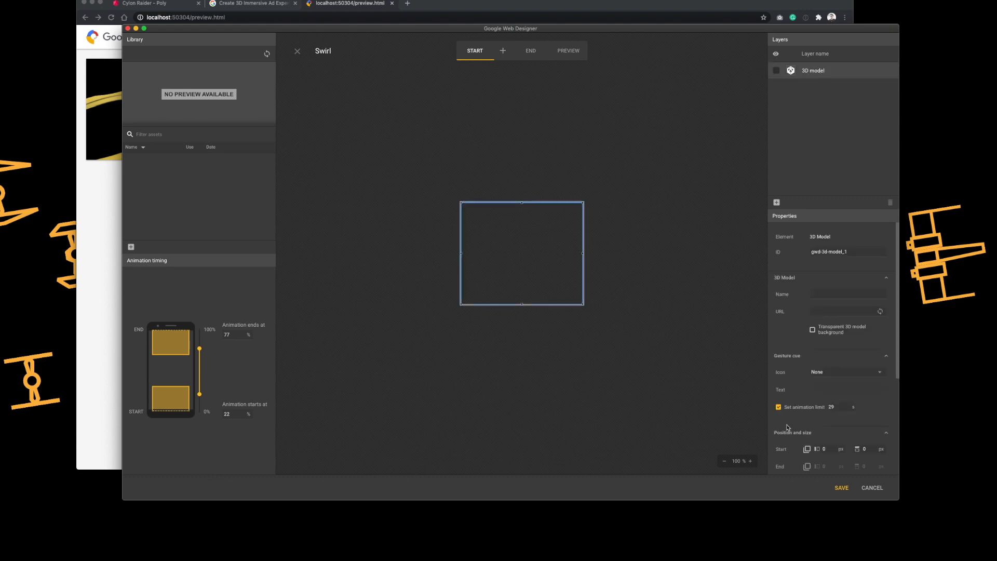
pyautogui.click(827, 312)
pyautogui.press('super+v')
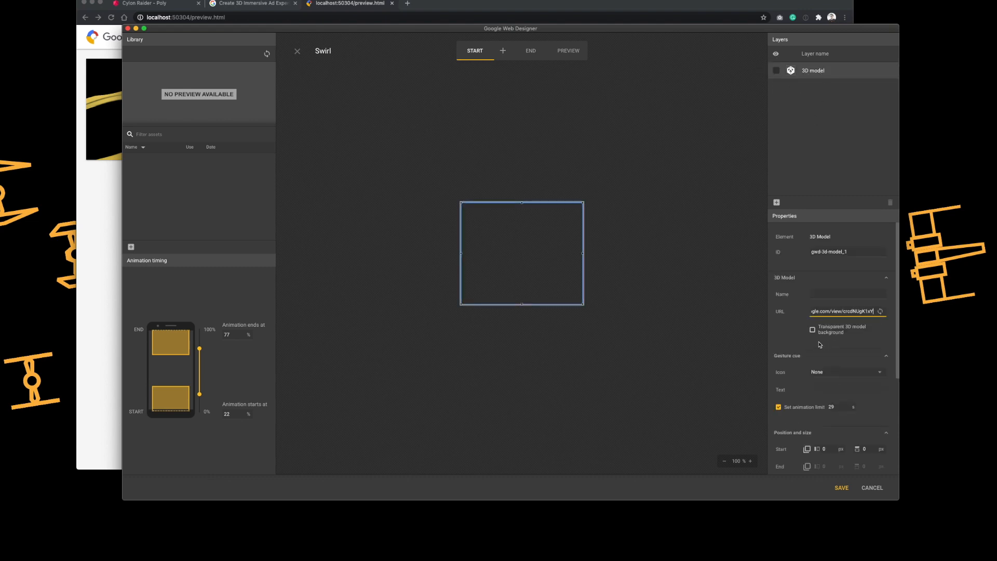
pyautogui.click(880, 312)
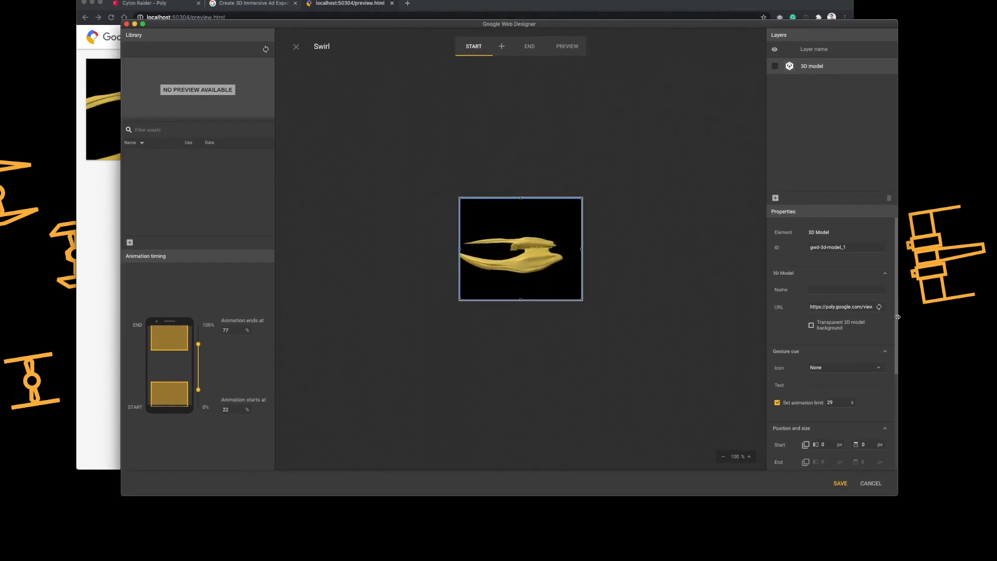
pyautogui.moveTo(897, 317); pyautogui.dragTo(896, 422)
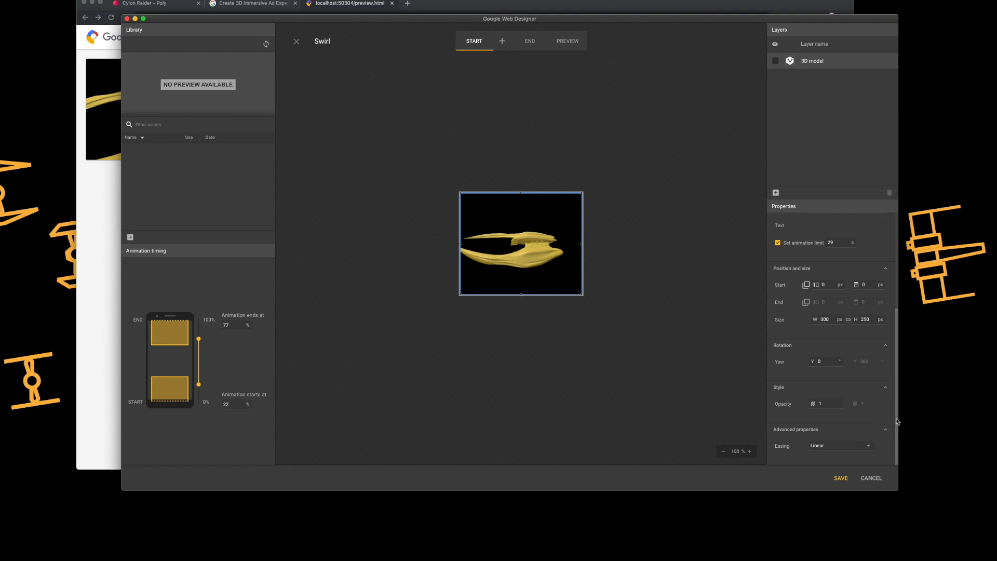
pyautogui.moveTo(894, 363); pyautogui.dragTo(832, 278)
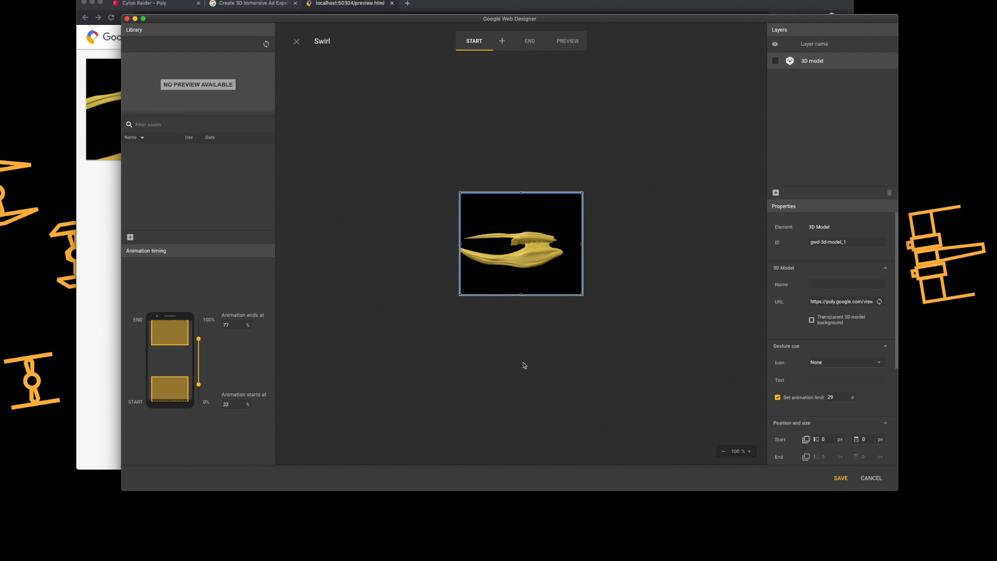
pyautogui.click(842, 479)
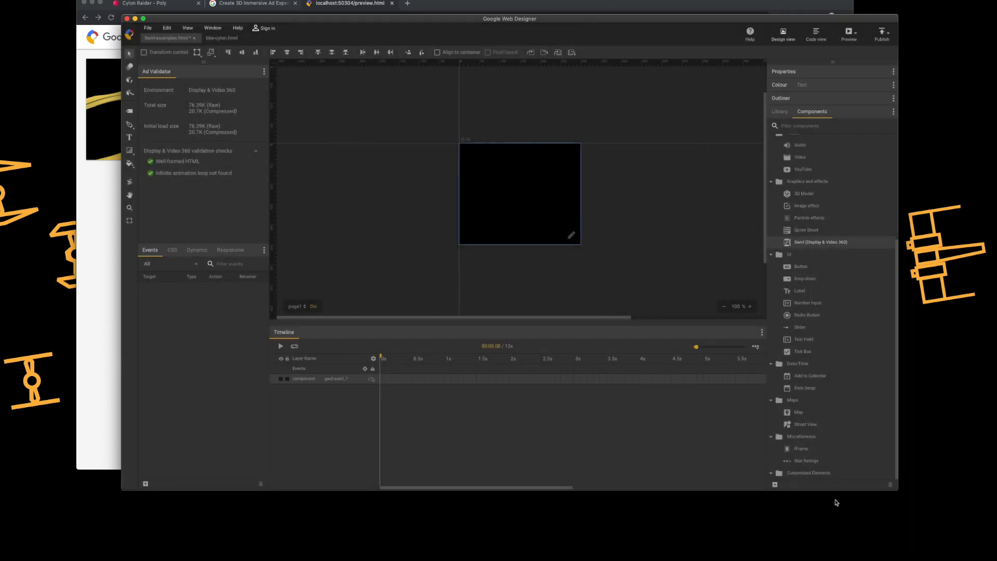
# Preview the Swirl ad in the browser, scroll through the page to test its animation and return to Google Web Designer.
pyautogui.click(848, 34)
pyautogui.scroll(-5, 251, 97)
pyautogui.scroll(5, 251, 97)
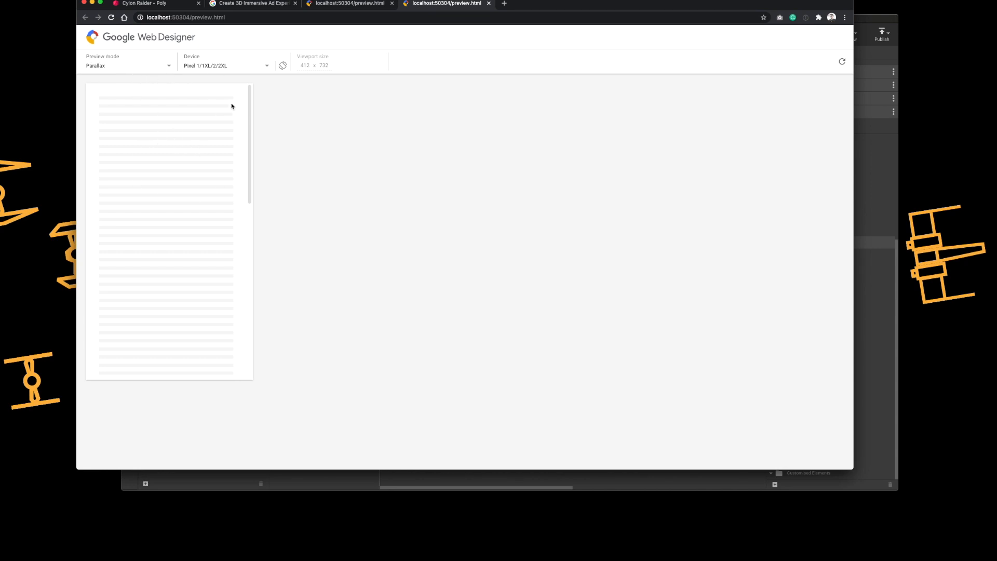
pyautogui.moveTo(250, 94); pyautogui.dragTo(242, 200)
pyautogui.click(877, 155)
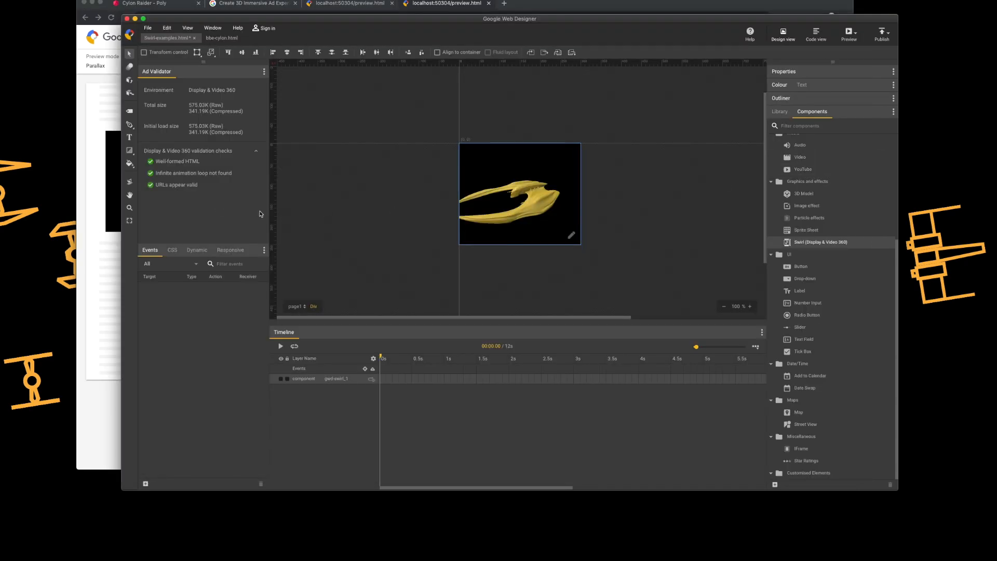
# Set the Swirl's animation to start at 0% and end at 100% and preview it in the Swirl editor.
pyautogui.click(572, 237)
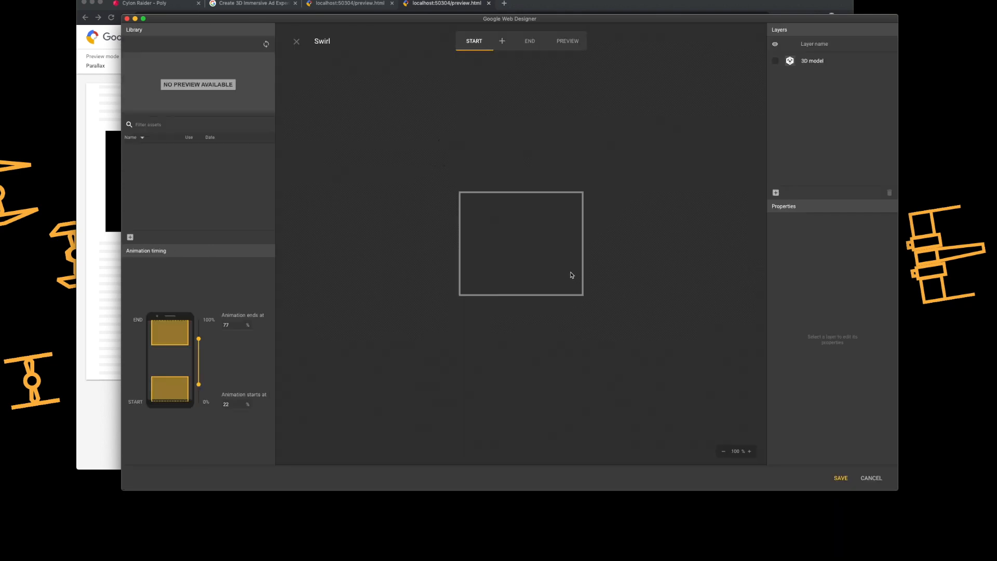
pyautogui.moveTo(175, 335); pyautogui.dragTo(173, 320)
pyautogui.moveTo(170, 389); pyautogui.dragTo(172, 407)
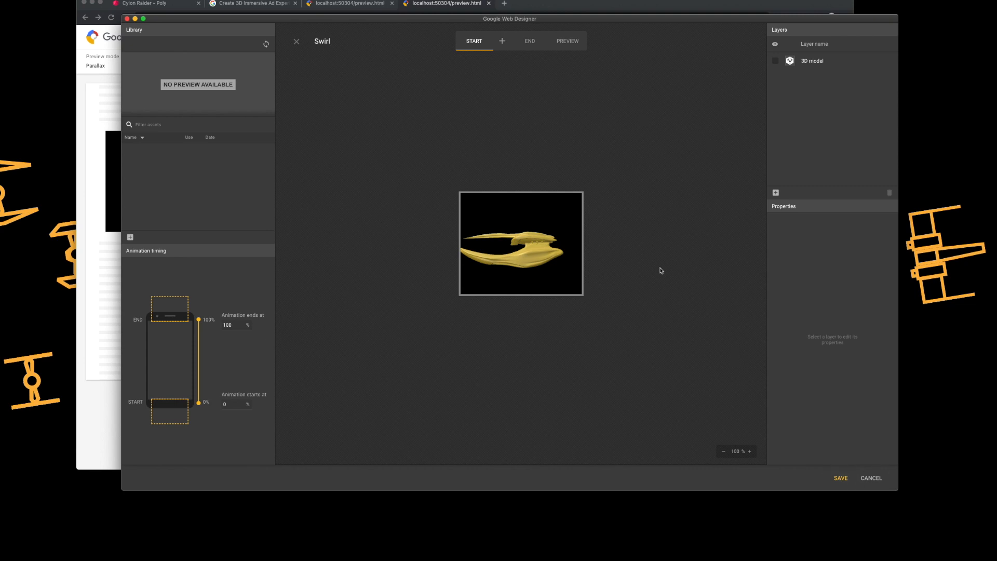
pyautogui.click(568, 42)
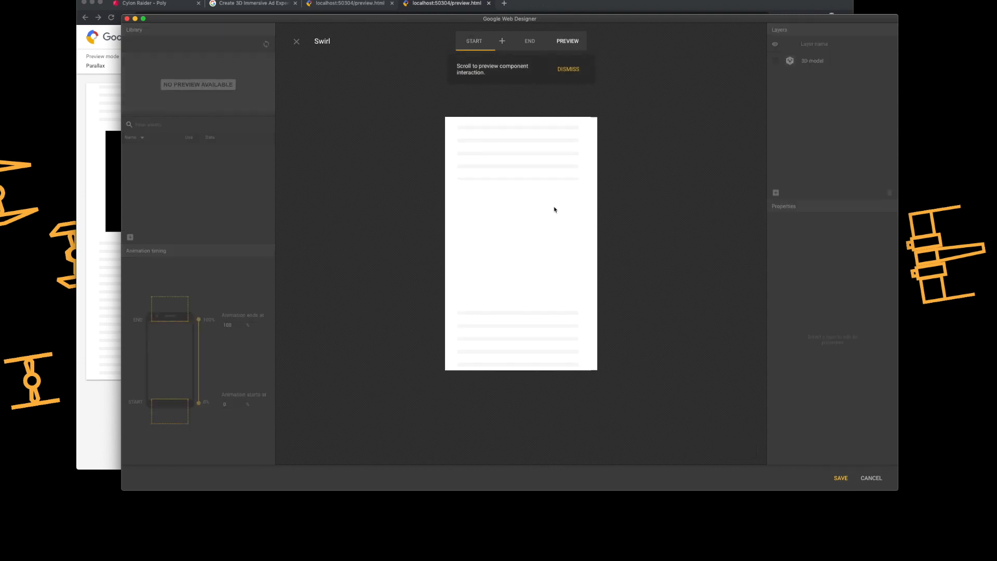
pyautogui.moveTo(594, 207); pyautogui.dragTo(580, 227)
# Narrow the Swirl's animation timing to start at 40% and end at 68% and save the component.
pyautogui.click(476, 47)
pyautogui.moveTo(171, 315); pyautogui.dragTo(173, 347)
pyautogui.moveTo(173, 403); pyautogui.dragTo(174, 362)
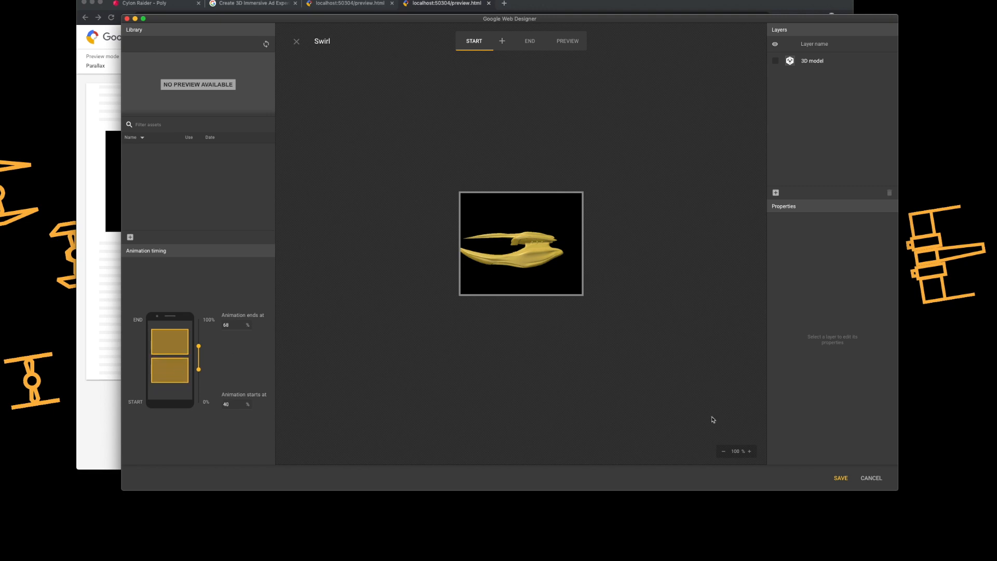
pyautogui.click(841, 478)
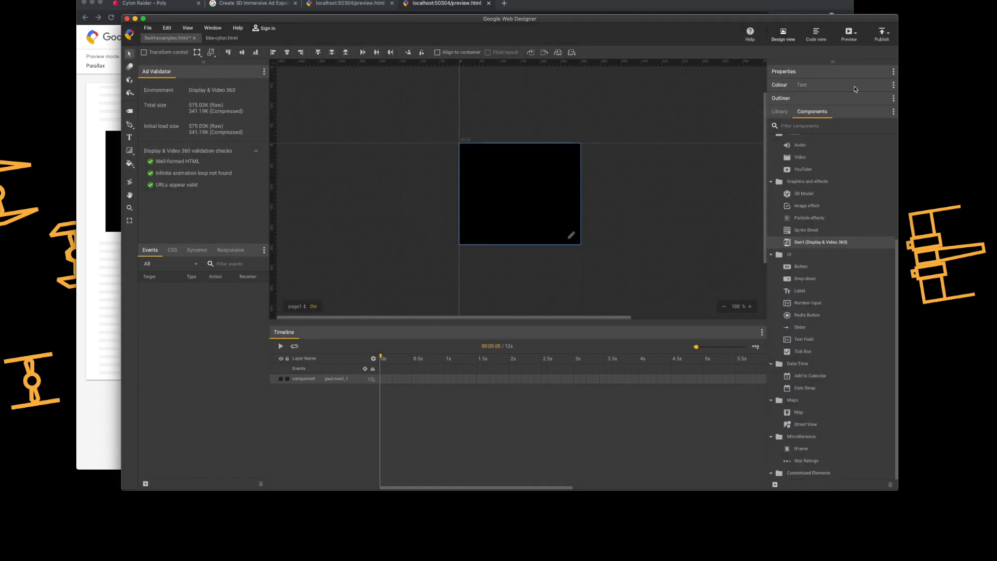
# Preview the ad in the browser, test scrolling, switch the preview device to iPhone 5 and return to Google Web Designer.
pyautogui.click(849, 32)
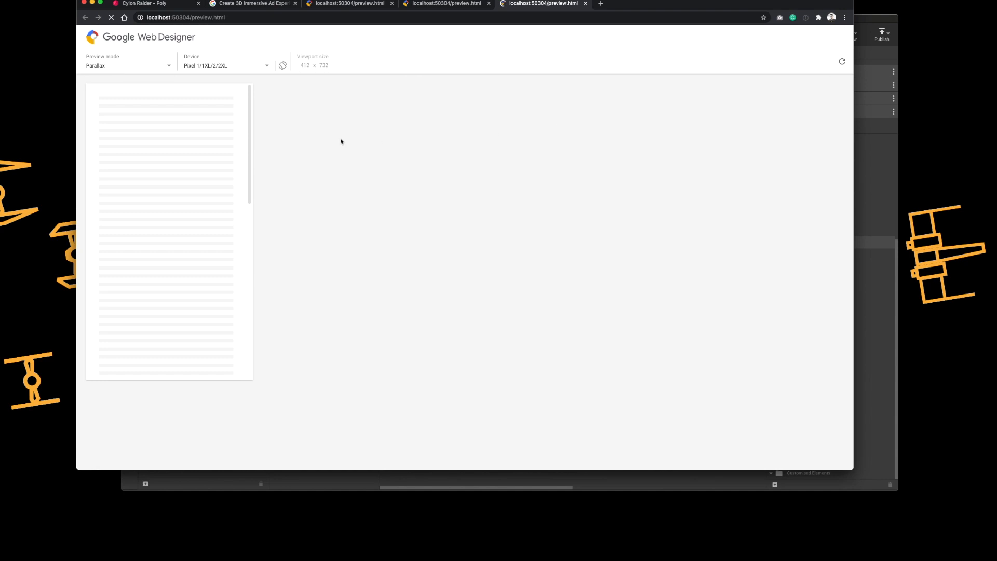
pyautogui.moveTo(250, 175); pyautogui.dragTo(235, 139)
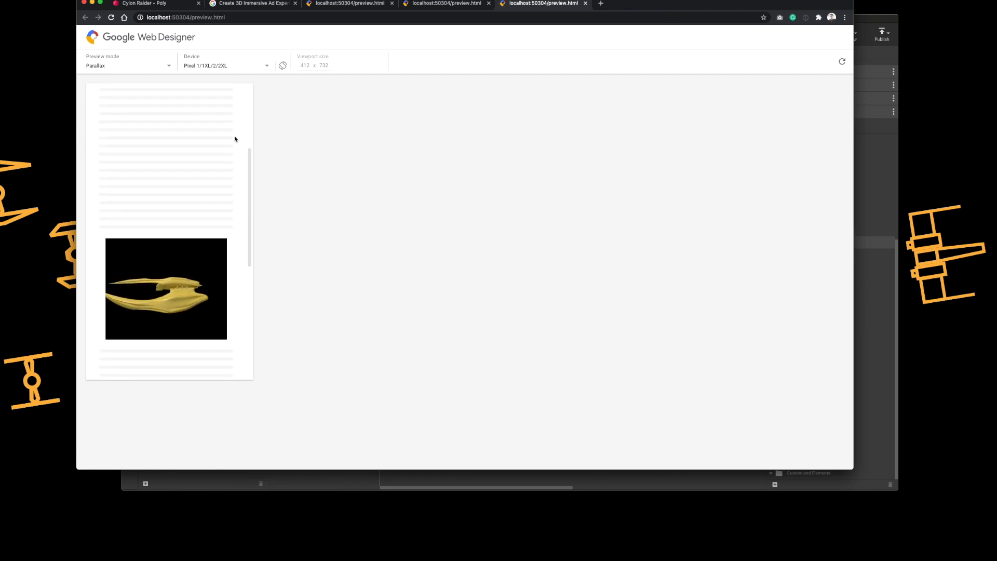
pyautogui.click(234, 69)
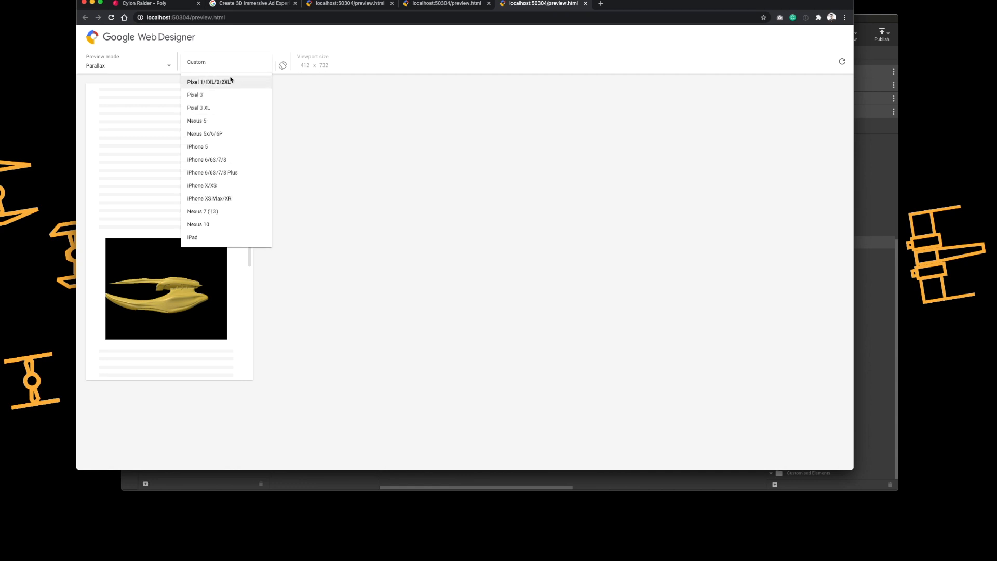
pyautogui.click(211, 147)
pyautogui.moveTo(214, 160); pyautogui.dragTo(209, 187)
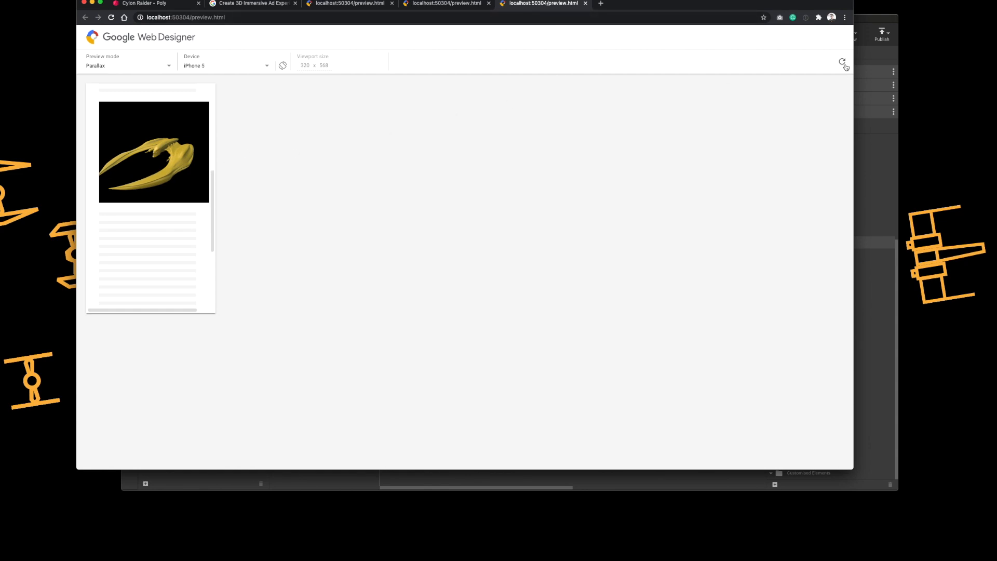
pyautogui.click(873, 21)
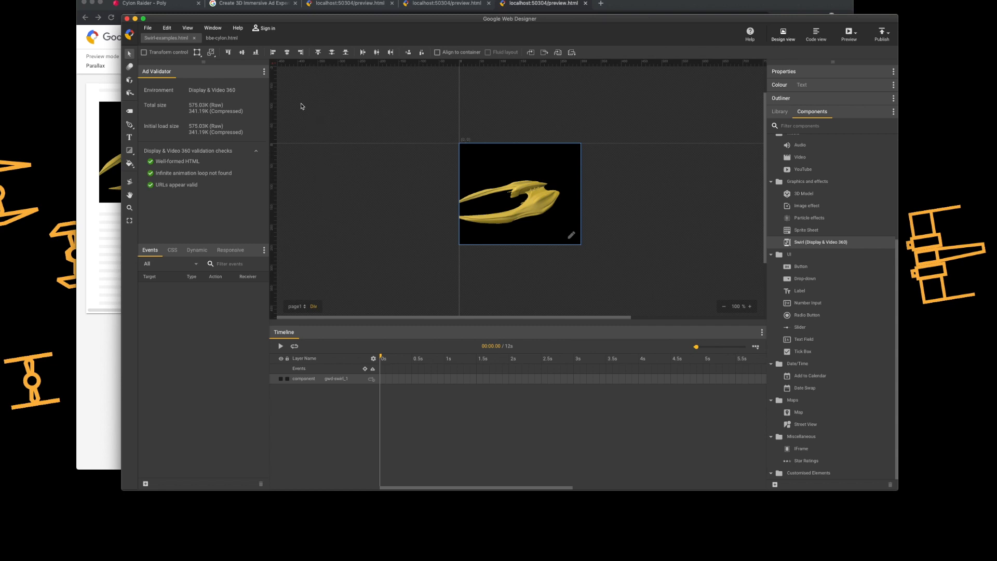
# Switch to bbe-cylon.html, enlarge the stage area and examine its Parallax component's layers and timing without saving changes.
pyautogui.click(223, 37)
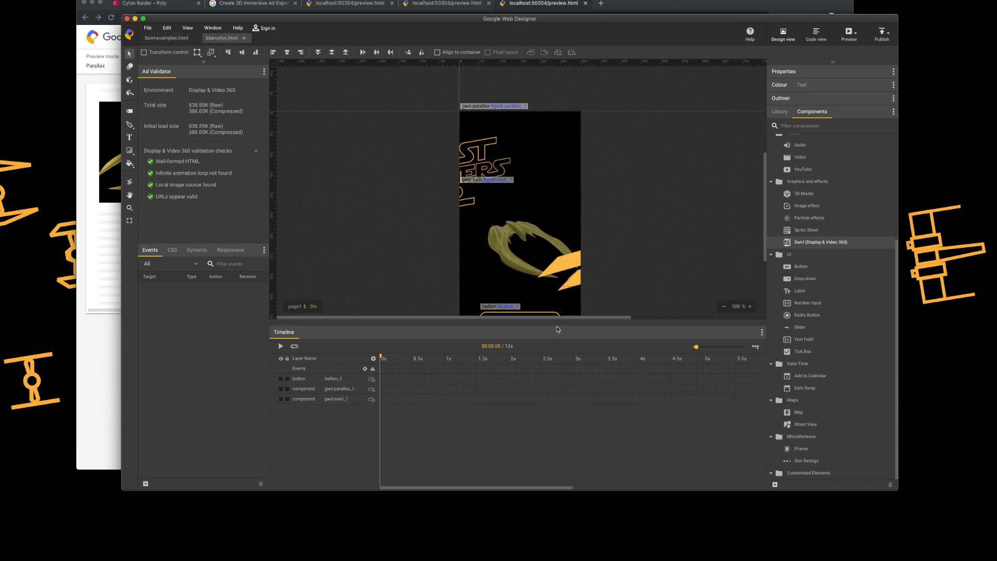
pyautogui.moveTo(558, 322); pyautogui.dragTo(555, 393)
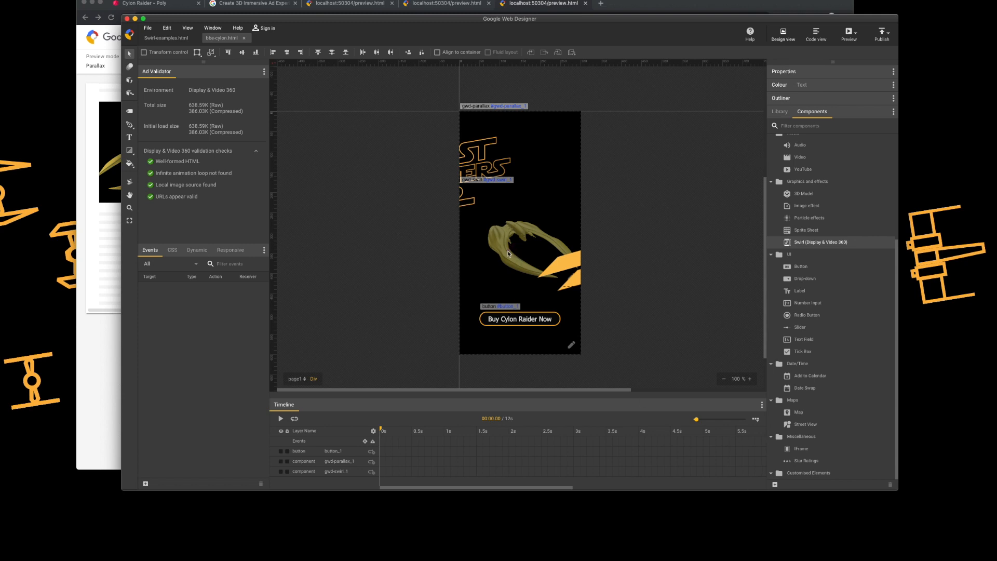
pyautogui.doubleClick(513, 289)
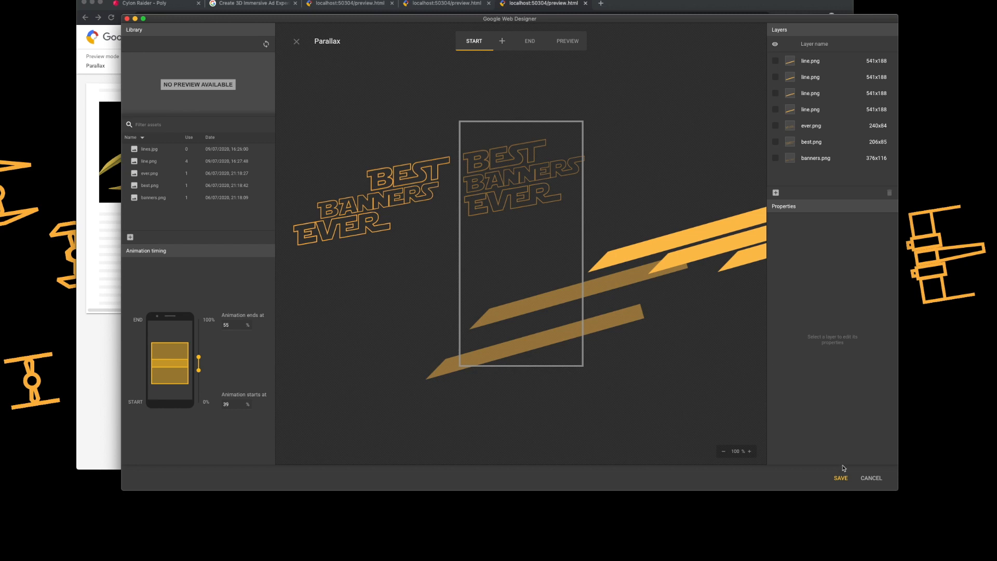
pyautogui.click(872, 477)
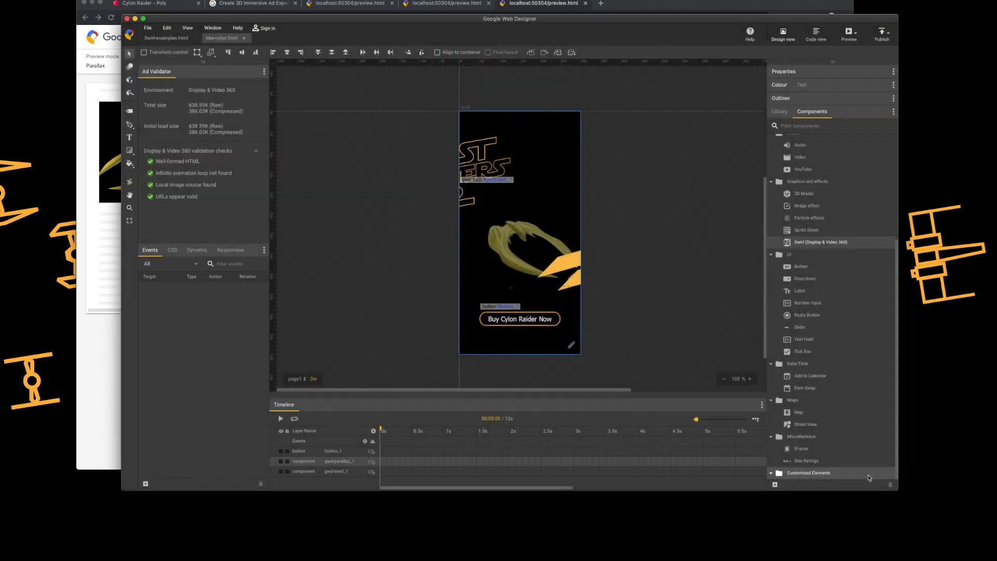
# Hide the Parallax component's layer and set the Swirl component's animation to start at 29% and end at 71%.
pyautogui.click(281, 461)
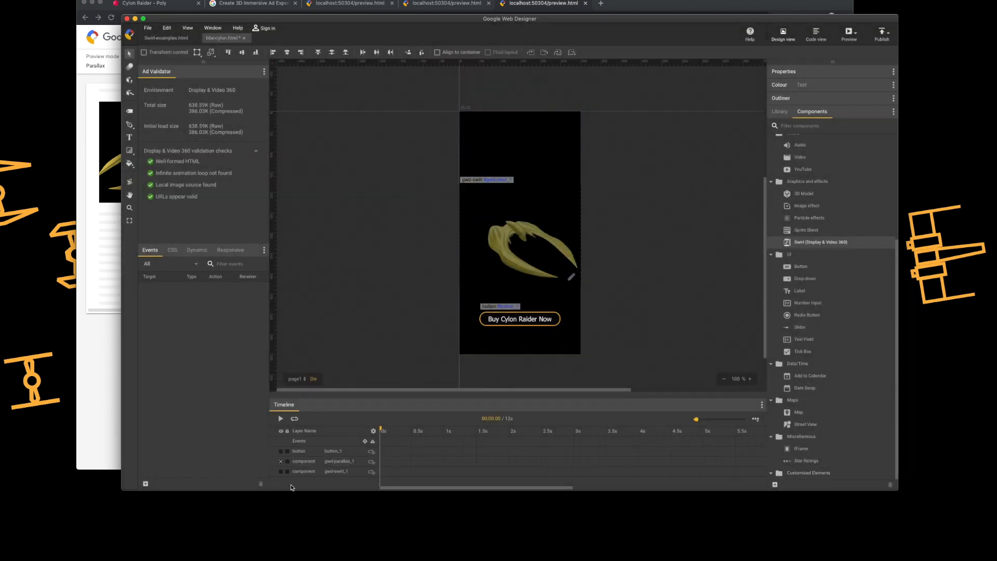
pyautogui.click(327, 472)
pyautogui.click(572, 277)
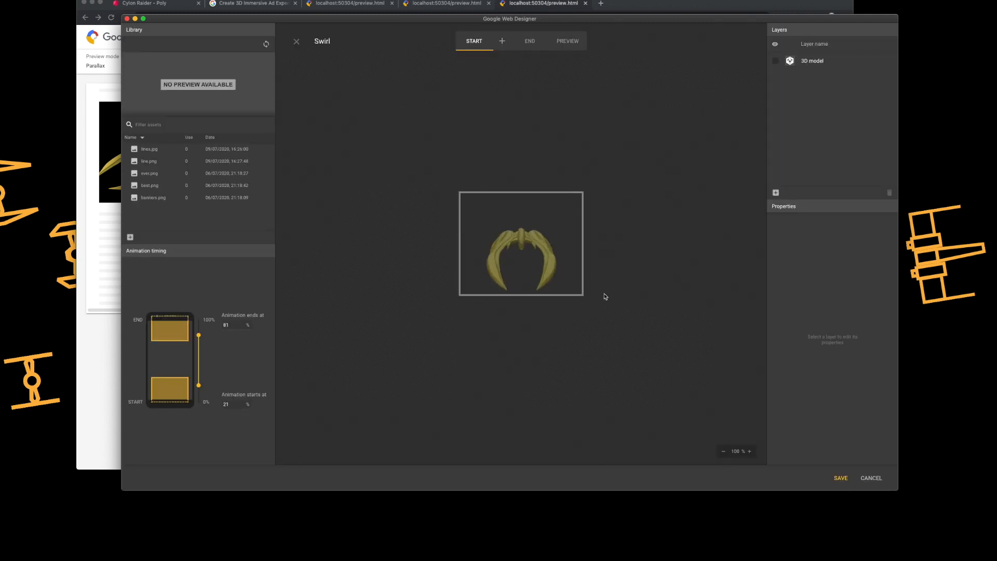
pyautogui.moveTo(173, 335); pyautogui.dragTo(172, 339)
pyautogui.moveTo(171, 391); pyautogui.dragTo(172, 381)
pyautogui.moveTo(172, 332); pyautogui.dragTo(171, 339)
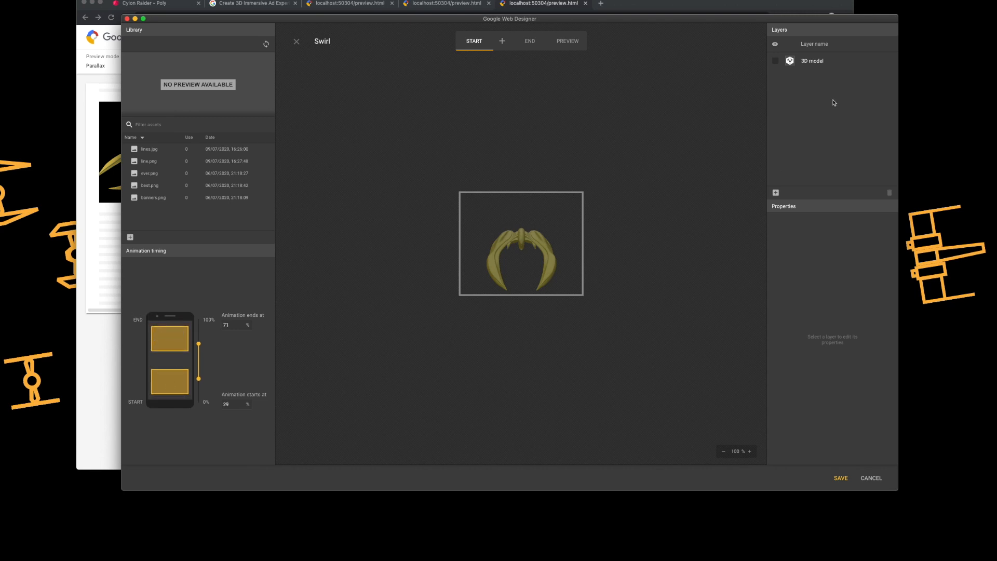
# Refresh the URL of the Swirl component's 3D model layer and save the component.
pyautogui.click(821, 61)
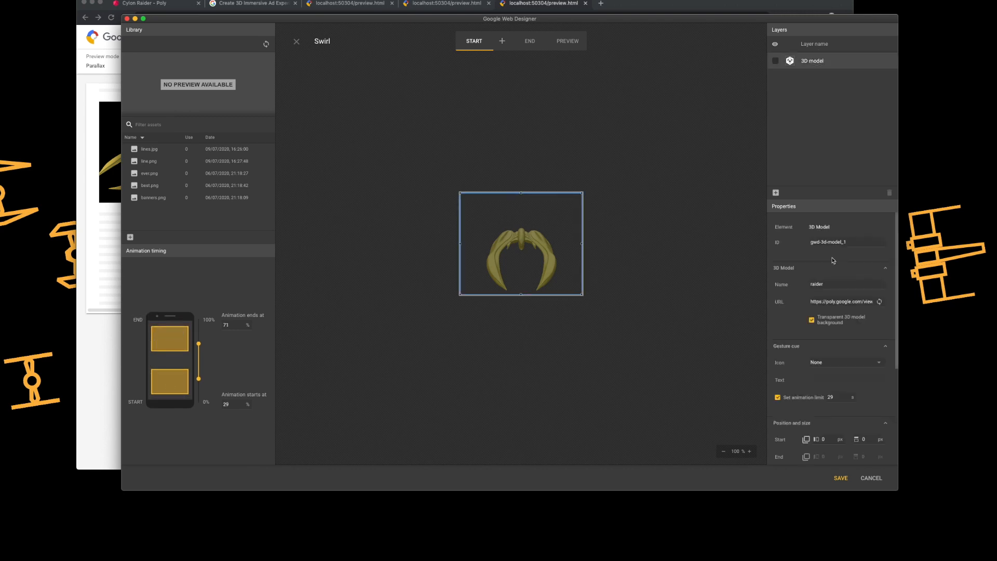
pyautogui.click(873, 303)
pyautogui.click(841, 478)
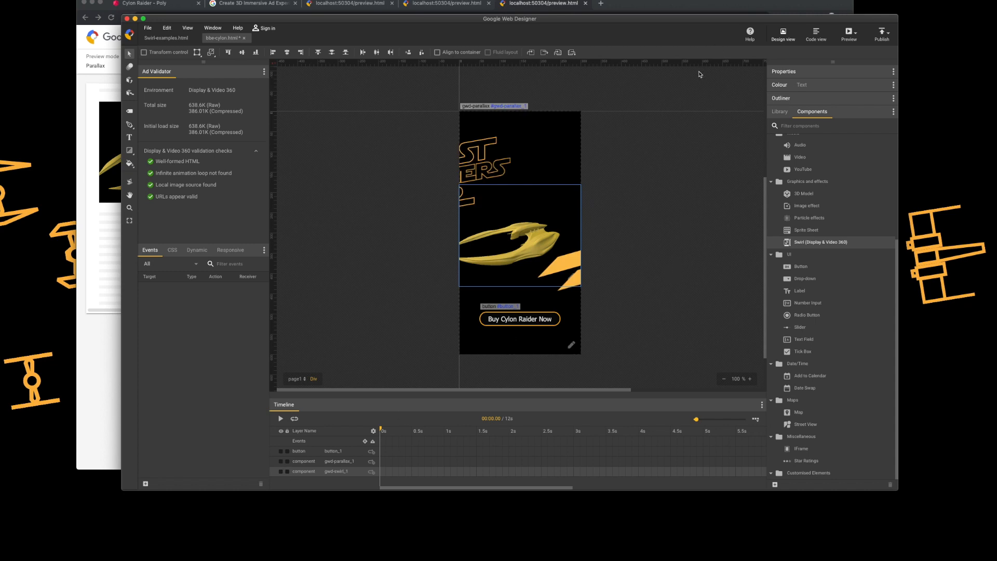
# Preview the bbe-cylon ad in the browser, scroll through its Swirl and Parallax animation, and return to Google Web Designer.
pyautogui.click(849, 33)
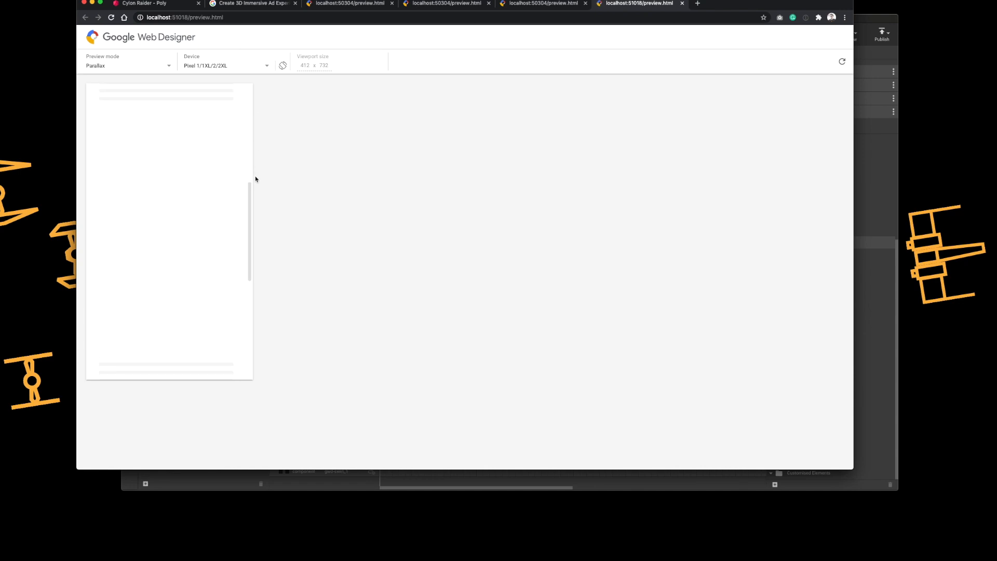
pyautogui.moveTo(251, 179); pyautogui.dragTo(254, 95)
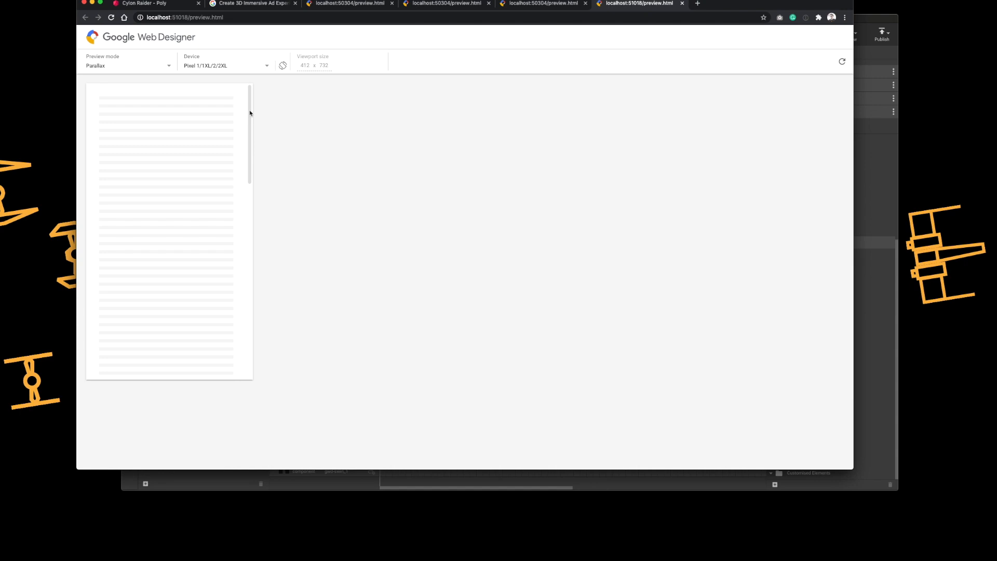
pyautogui.moveTo(251, 109)
pyautogui.mouseDown()
pyautogui.moveTo(251, 133)
pyautogui.moveTo(252, 110)
pyautogui.mouseUp()
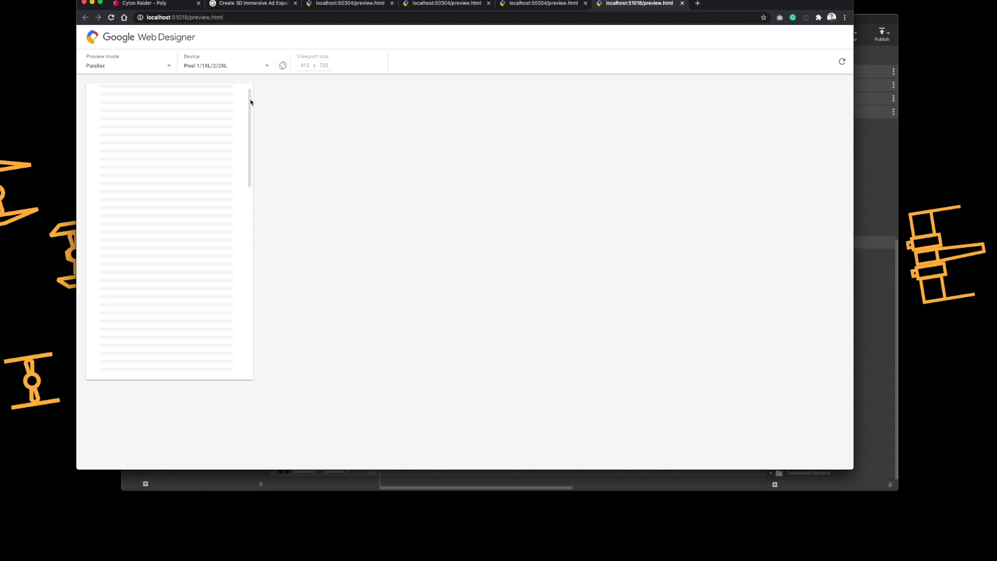
pyautogui.moveTo(251, 102); pyautogui.dragTo(249, 193)
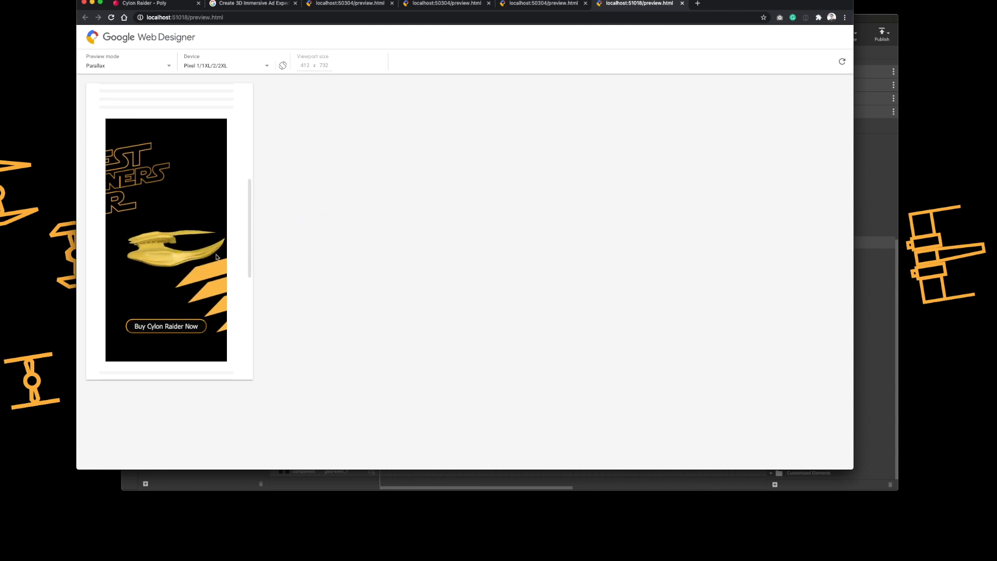
pyautogui.moveTo(150, 281)
pyautogui.mouseDown()
pyautogui.moveTo(138, 242)
pyautogui.moveTo(139, 267)
pyautogui.moveTo(164, 216)
pyautogui.moveTo(149, 279)
pyautogui.mouseUp()
pyautogui.moveTo(250, 190); pyautogui.dragTo(250, 222)
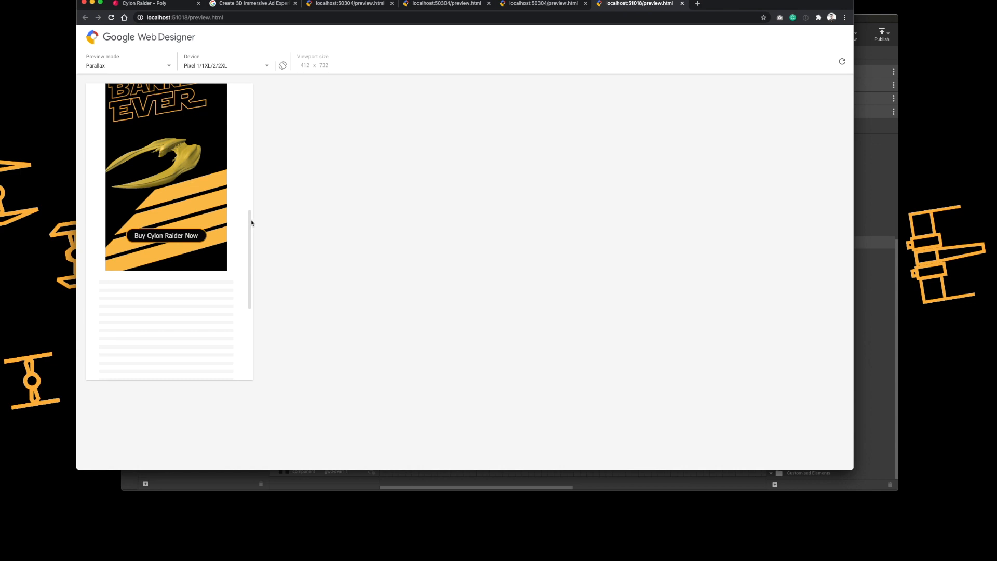
pyautogui.moveTo(250, 222); pyautogui.dragTo(250, 190)
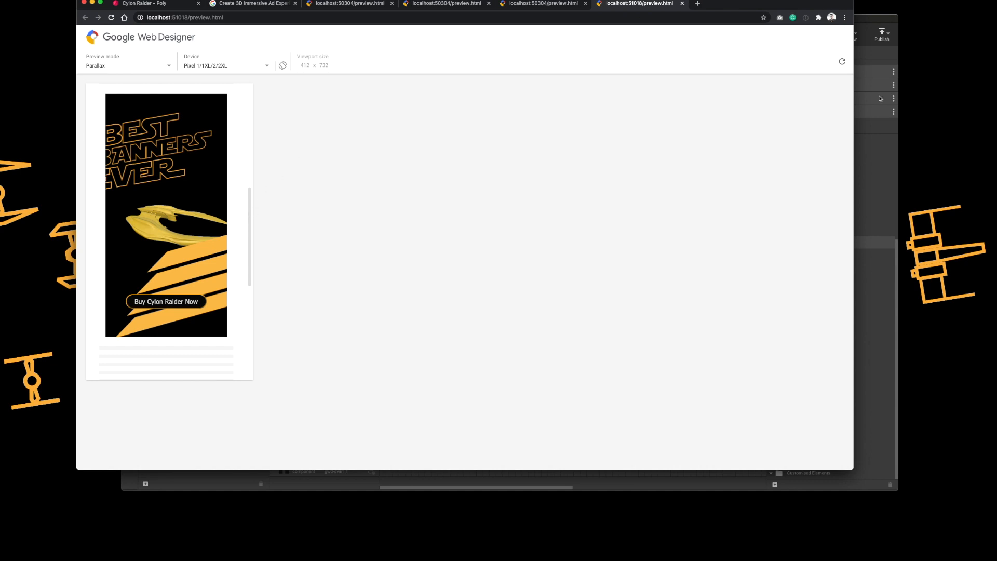
pyautogui.click(873, 207)
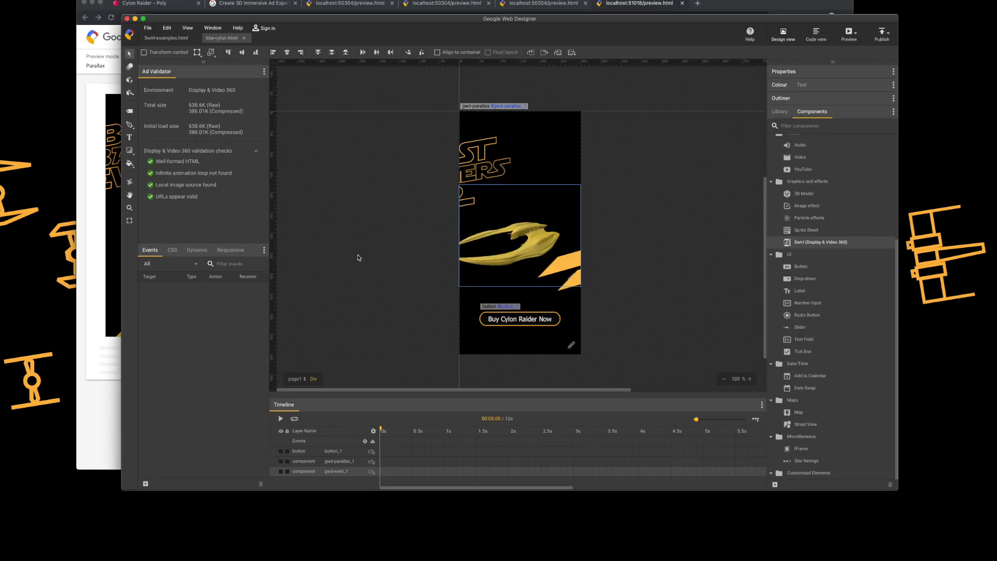
# Switch to Poly, open the Cylon Raider model for editing and set its X rotation to 0.
pyautogui.click(162, 7)
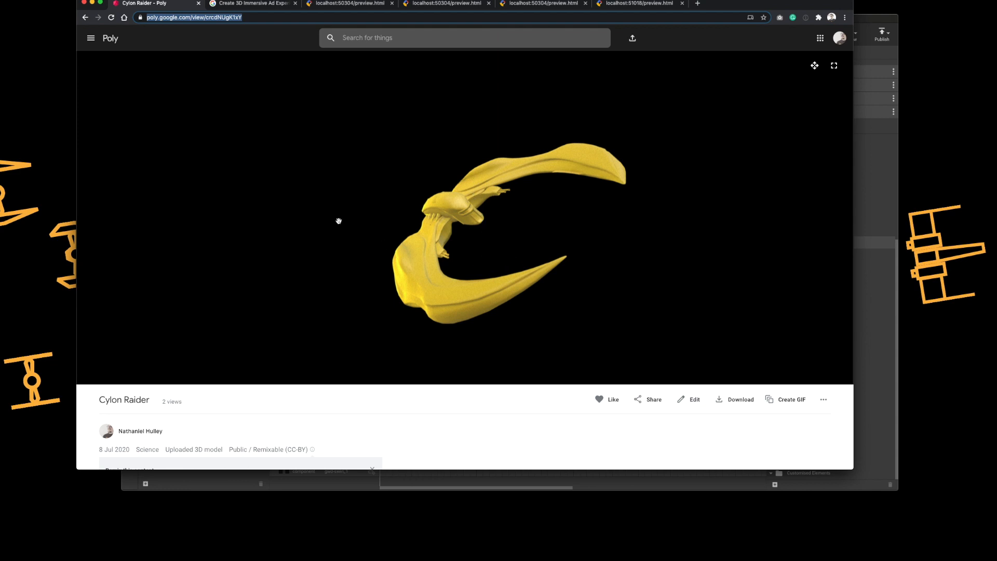
pyautogui.click(256, 18)
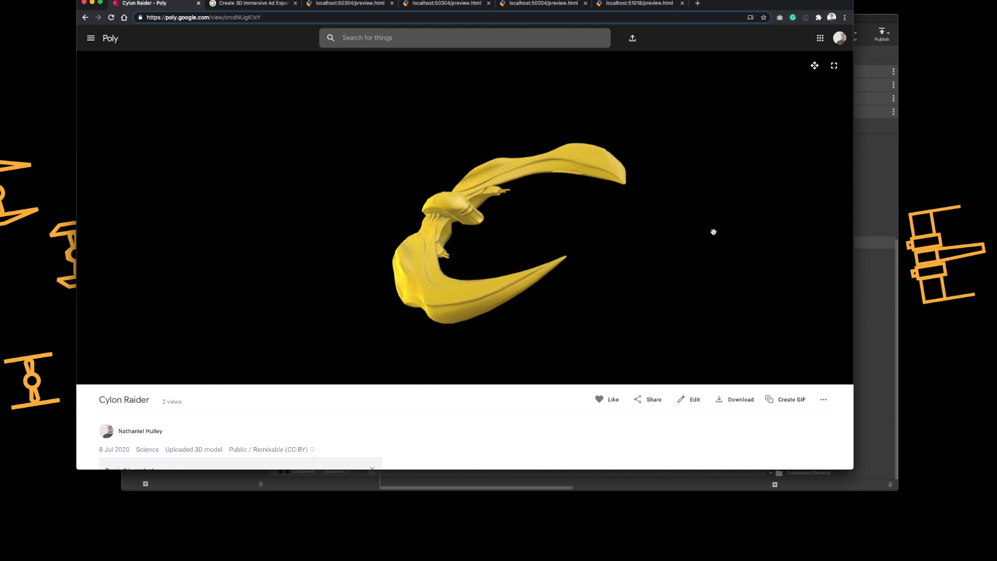
pyautogui.click(693, 404)
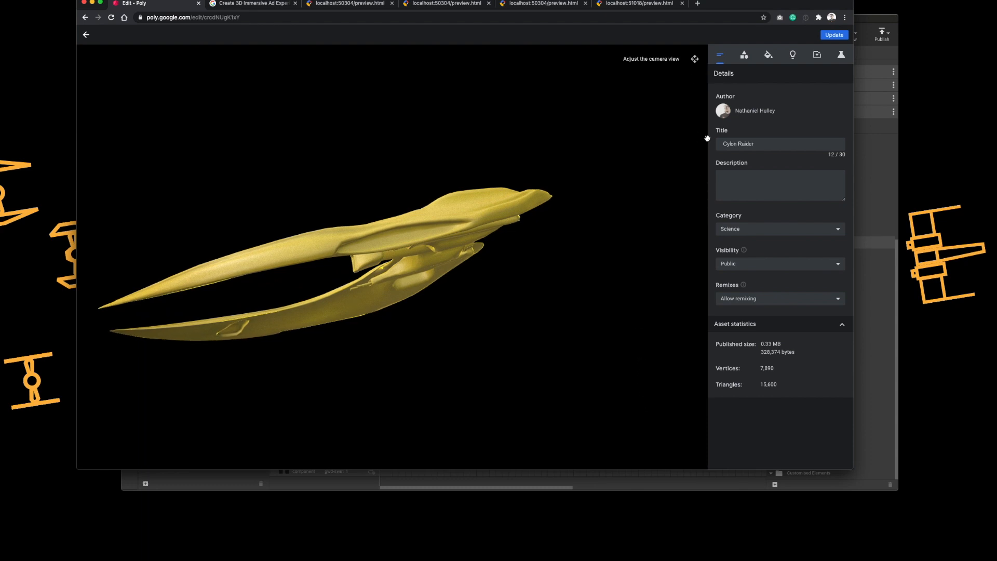
pyautogui.click(745, 57)
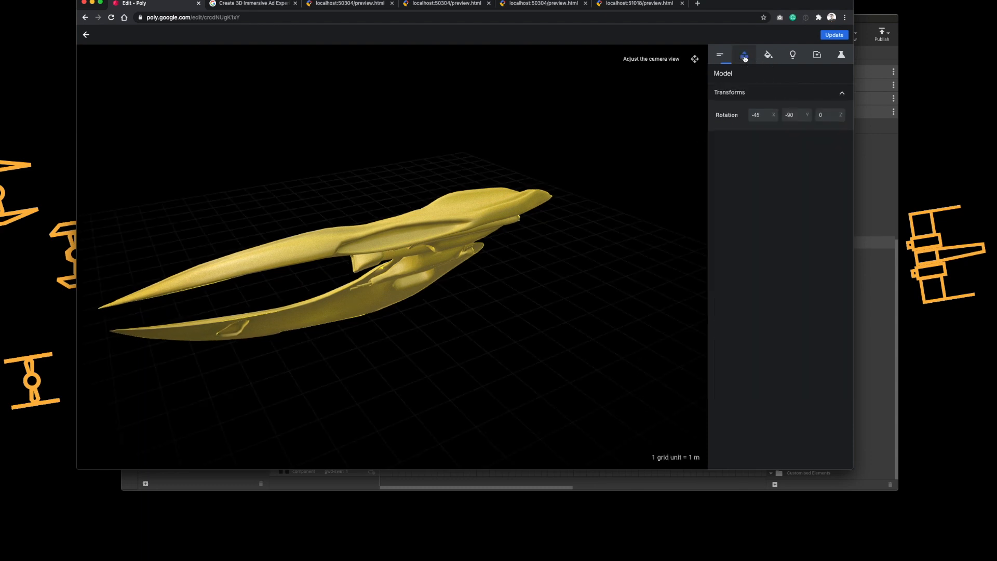
pyautogui.click(746, 118)
pyautogui.moveTo(746, 118); pyautogui.dragTo(742, 116)
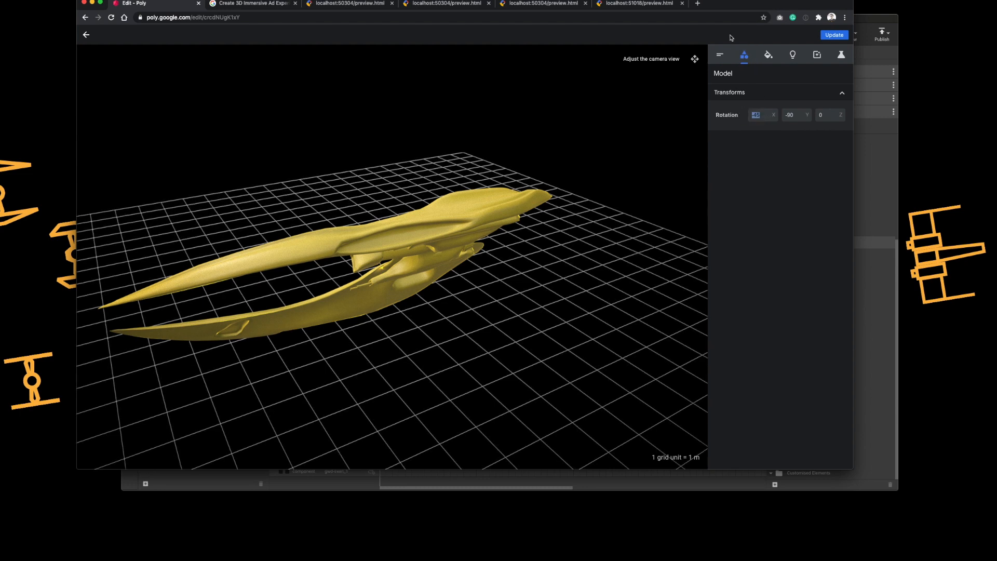
pyautogui.write('0')
pyautogui.press('Return')
# Review the model's materials, set its motion path to the full circular orbit and check the post-processing settings.
pyautogui.click(768, 55)
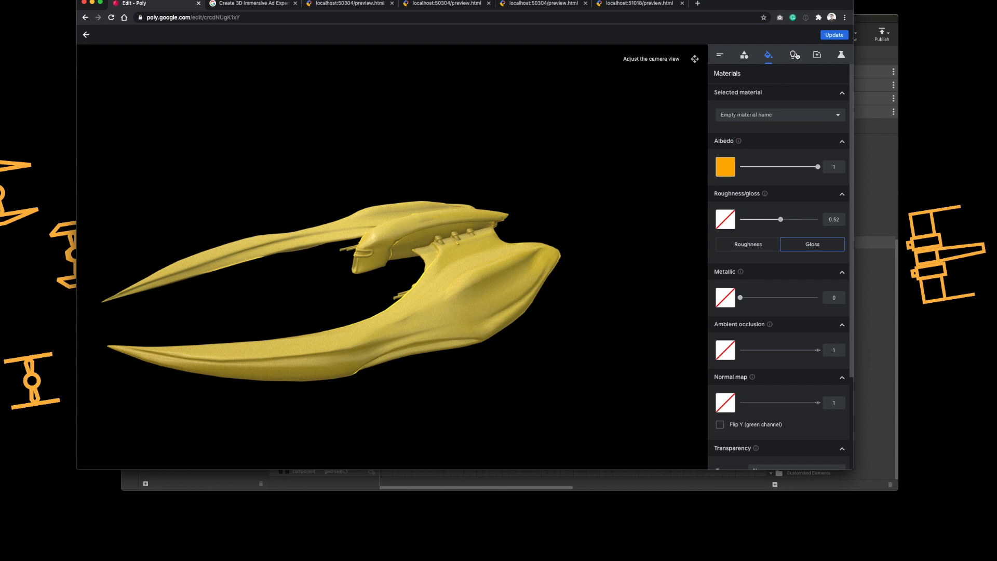
pyautogui.click(793, 55)
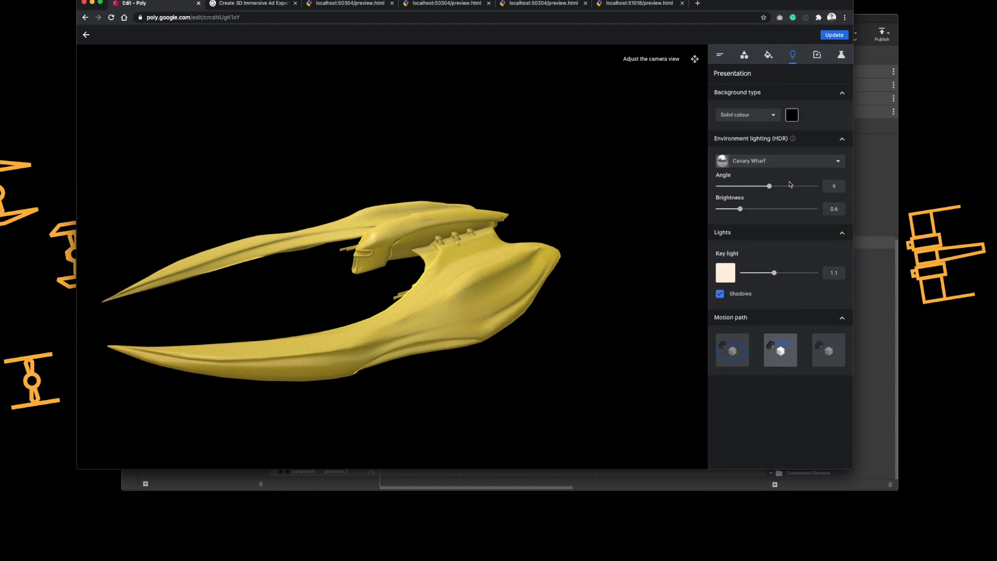
pyautogui.click(729, 360)
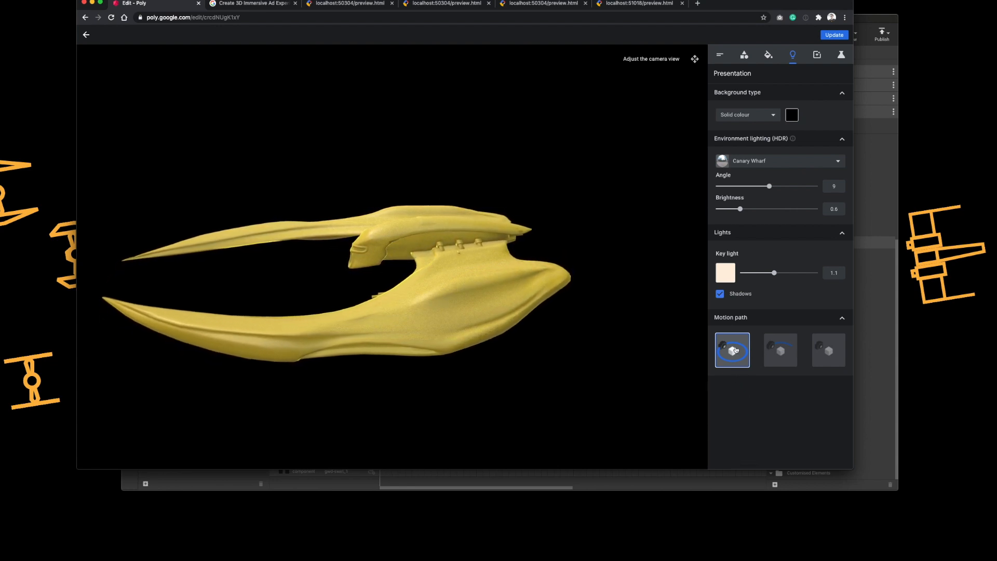
pyautogui.click(817, 55)
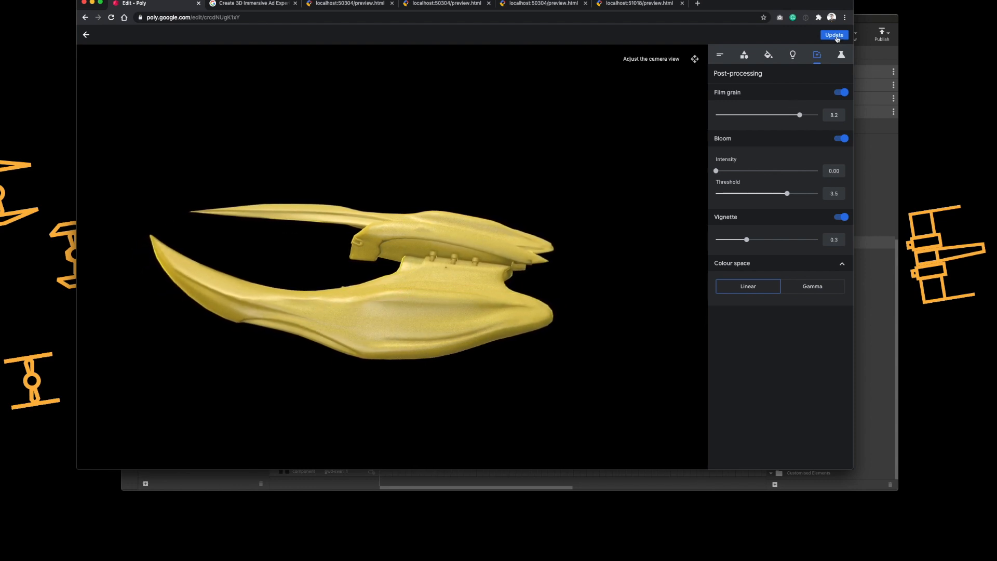
# Change the model's albedo colour to purple #d400ff and publish the update in Poly.
pyautogui.click(744, 55)
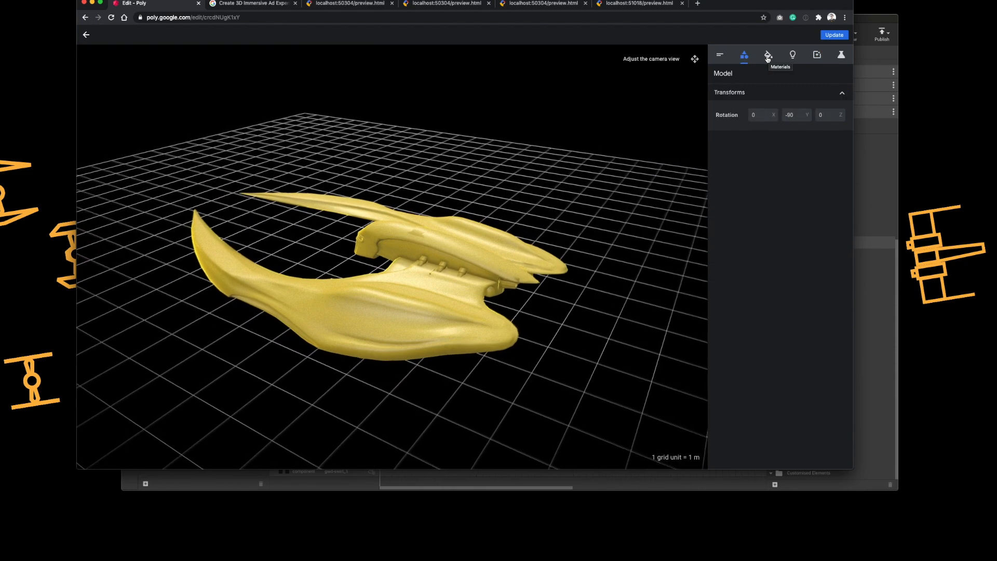
pyautogui.click(768, 56)
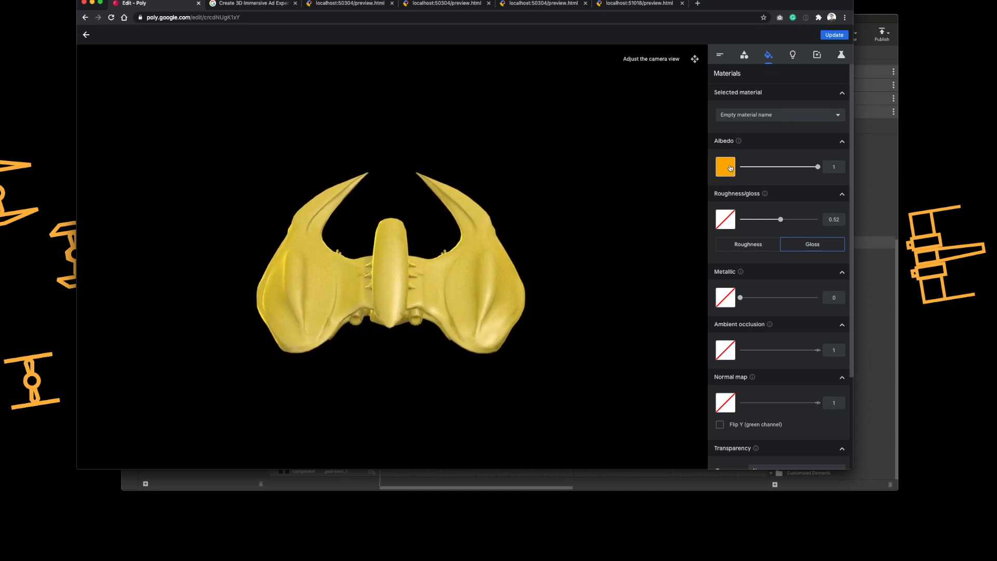
pyautogui.click(730, 168)
pyautogui.click(781, 192)
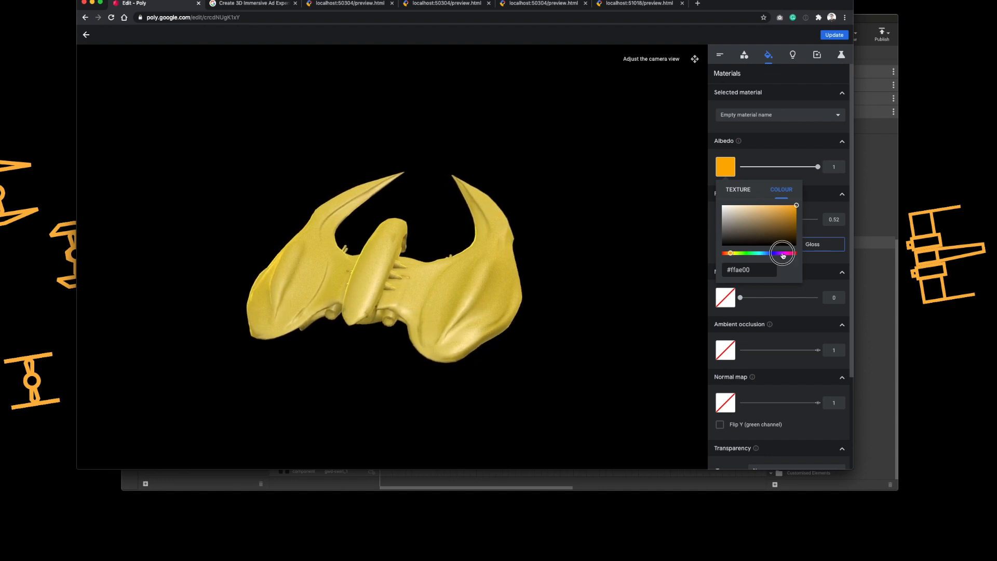
pyautogui.click(782, 254)
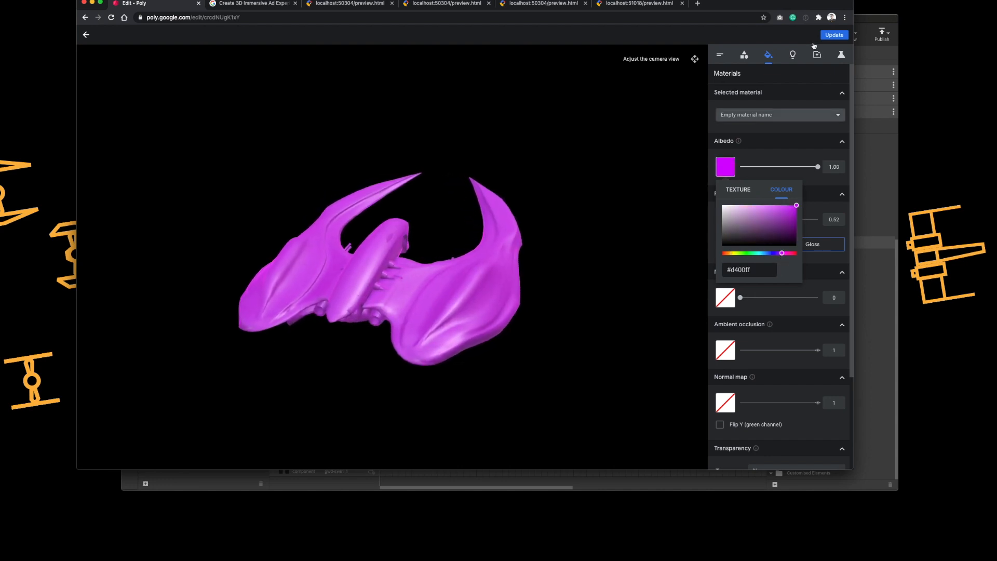
pyautogui.click(834, 36)
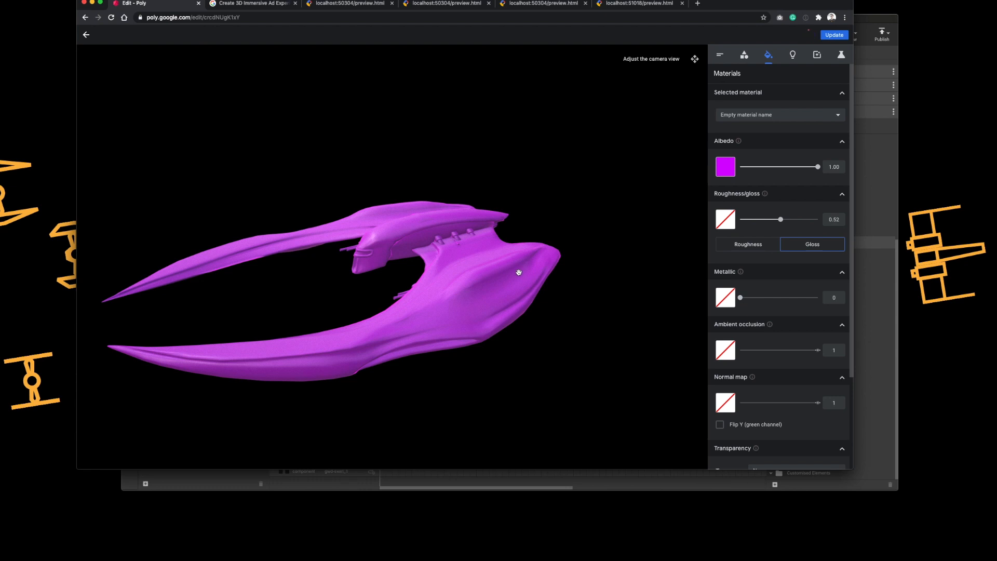
# Return to Google Web Designer, hide the Parallax layer and refresh the 3D model's URL in the Swirl component.
pyautogui.click(873, 21)
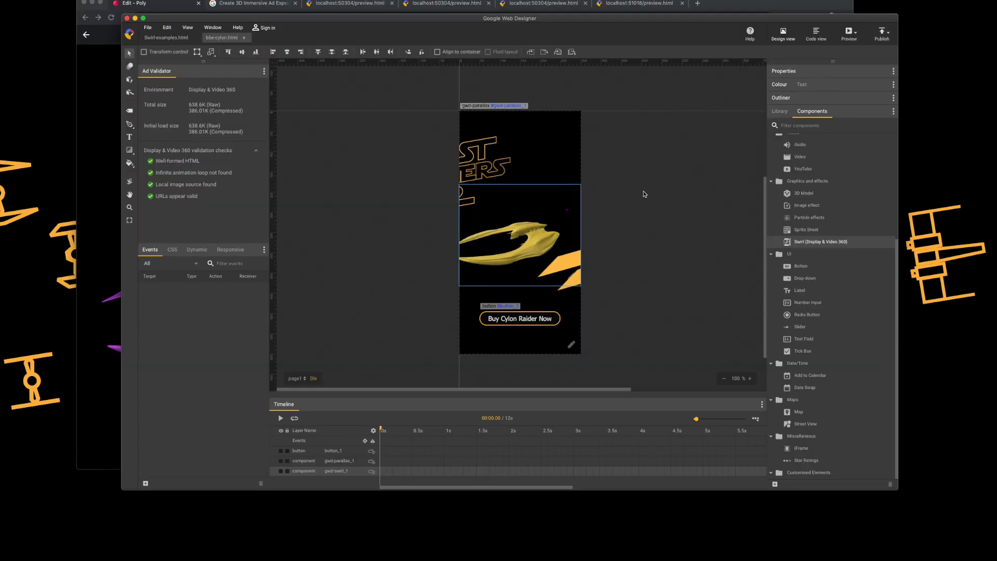
pyautogui.click(281, 463)
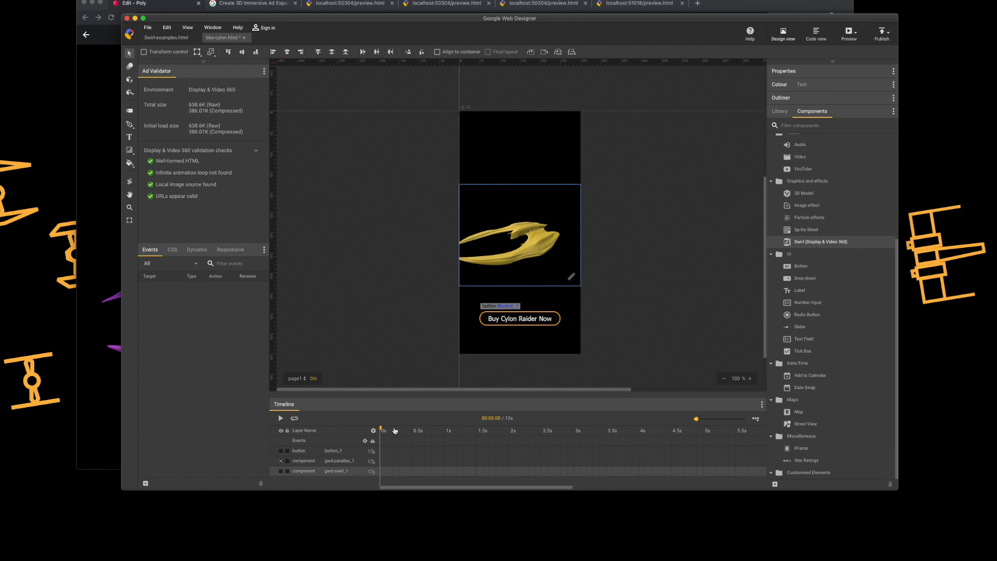
pyautogui.click(576, 282)
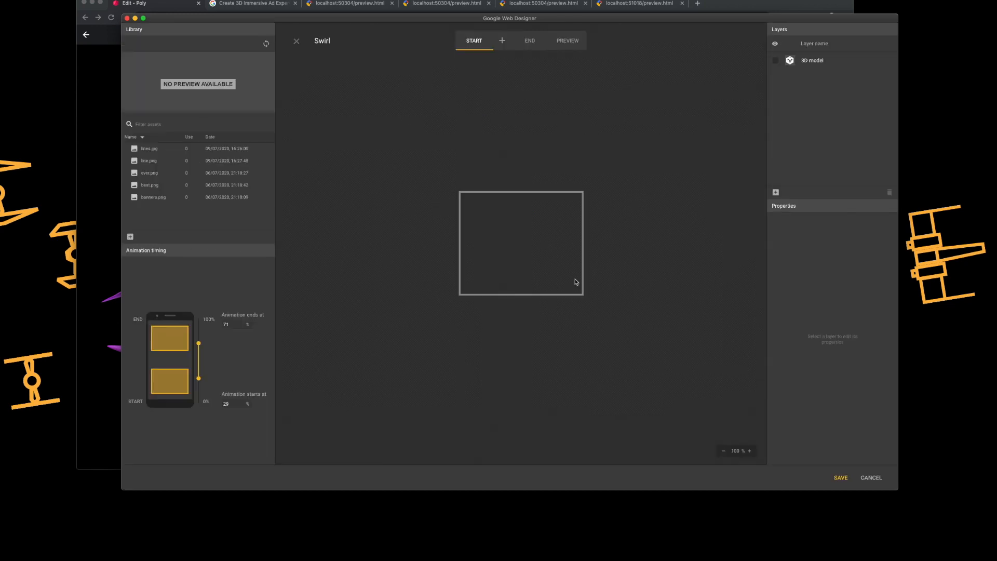
pyautogui.click(815, 61)
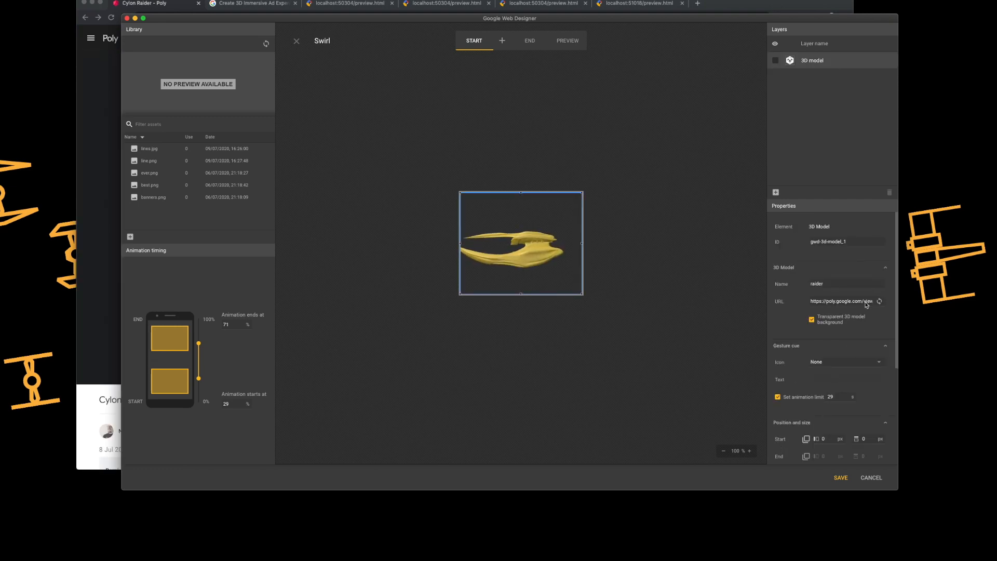
pyautogui.click(877, 302)
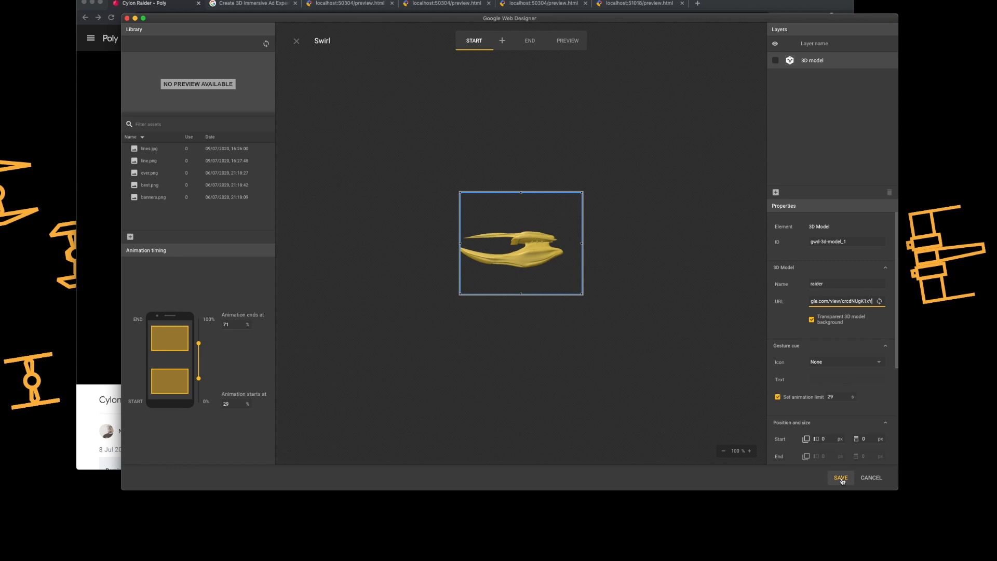
# Test the Swirl by scrolling its built-in preview, save the component and scroll through the ad in the browser.
pyautogui.click(567, 40)
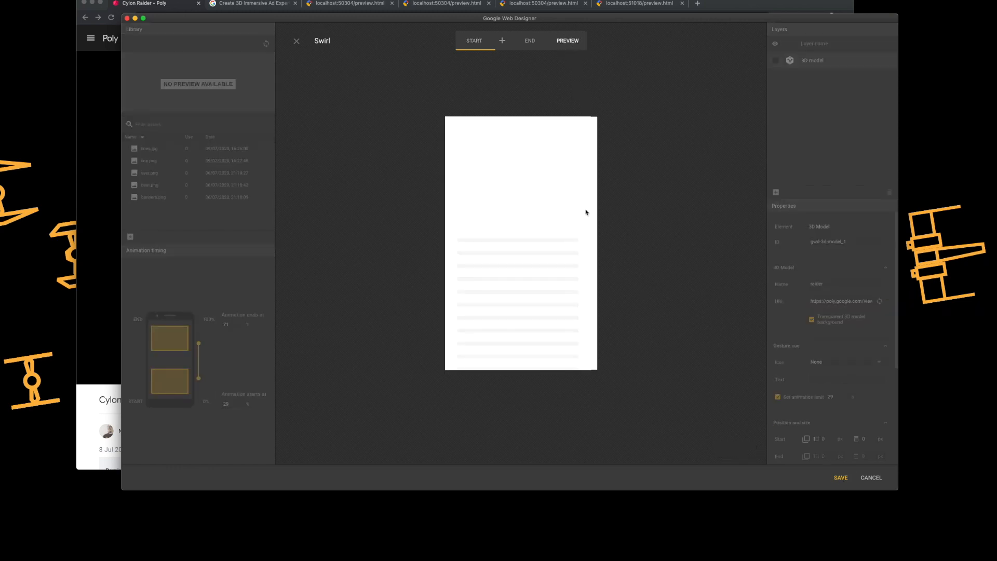
pyautogui.moveTo(594, 229); pyautogui.dragTo(594, 208)
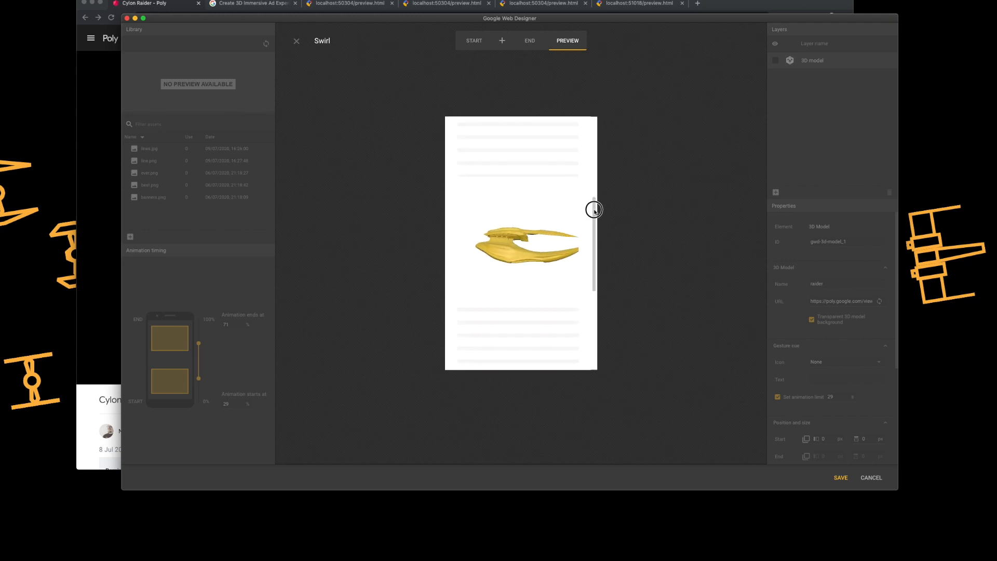
pyautogui.click(841, 477)
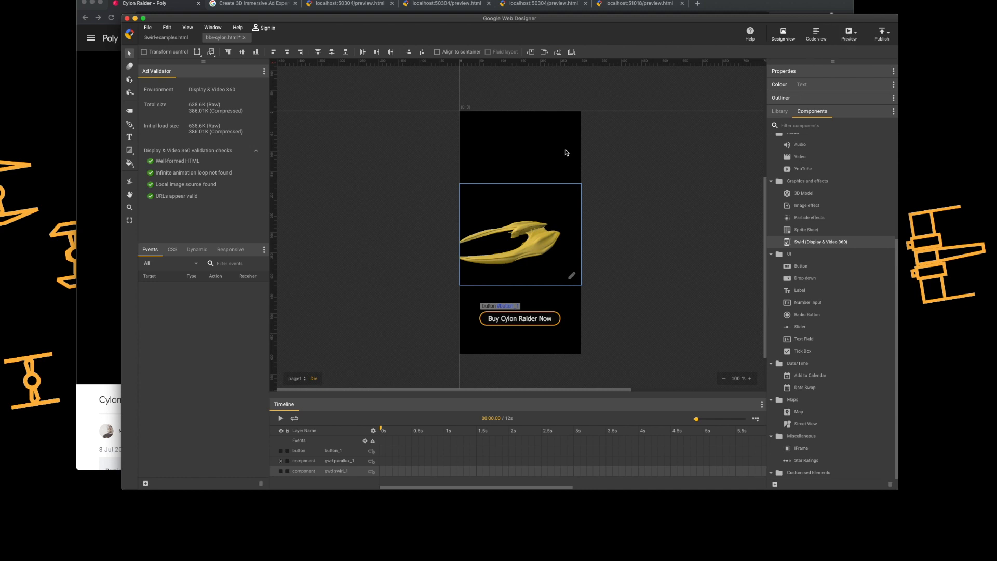
pyautogui.press('super+Return')
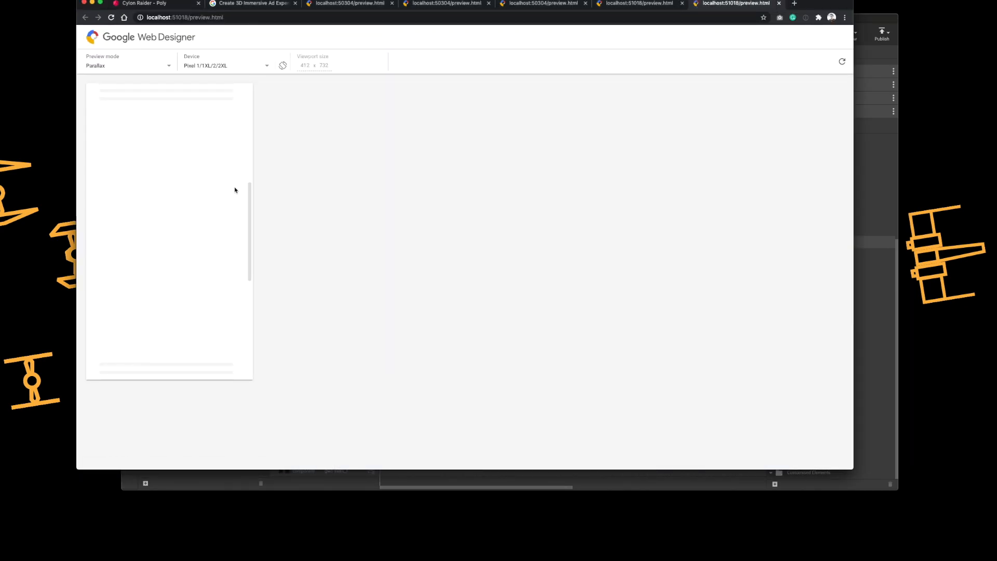
pyautogui.moveTo(251, 206); pyautogui.dragTo(251, 234)
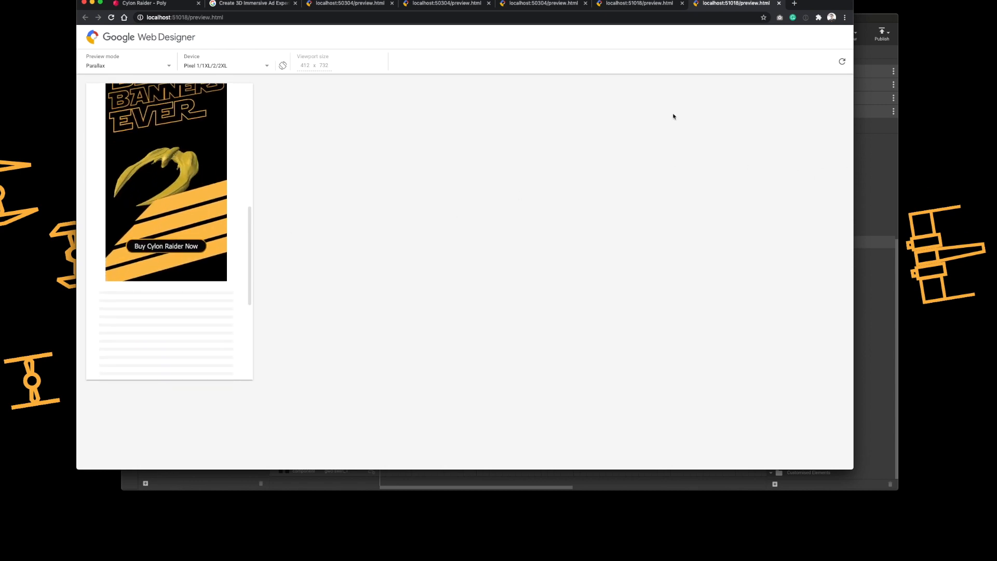
# Copy the Cylon Raider page's URL from Poly in the browser and return to Google Web Designer.
pyautogui.click(151, 4)
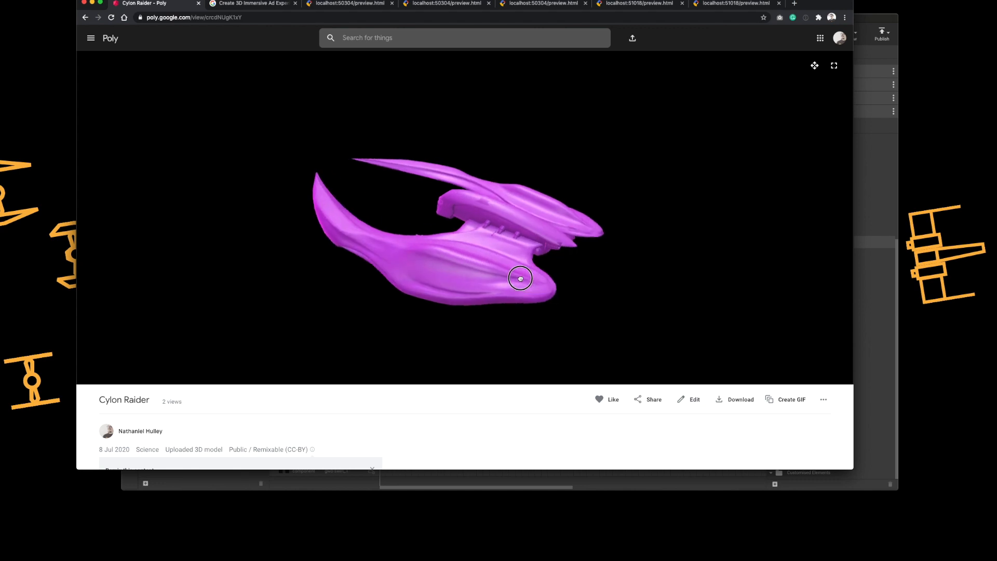
pyautogui.click(257, 19)
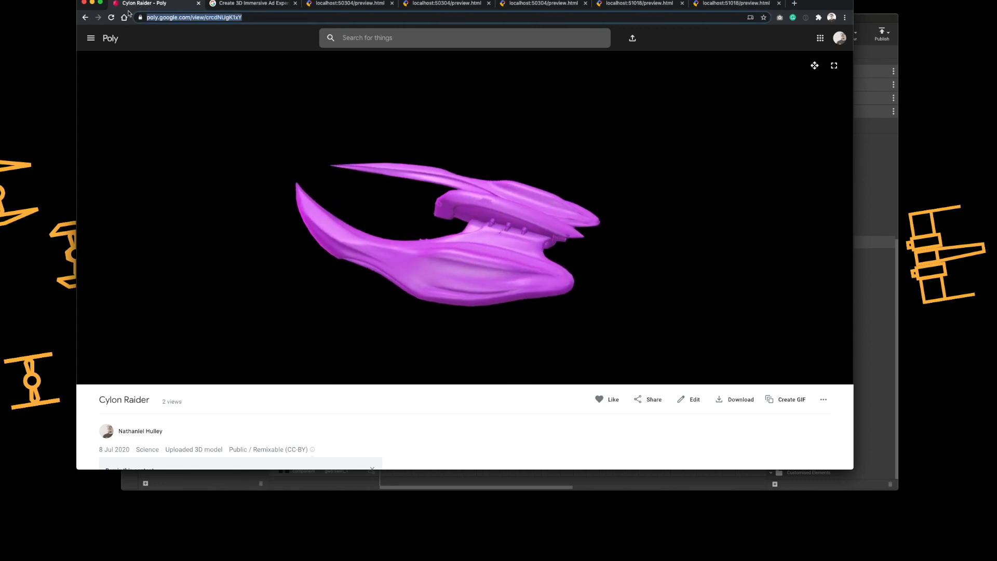
pyautogui.click(887, 117)
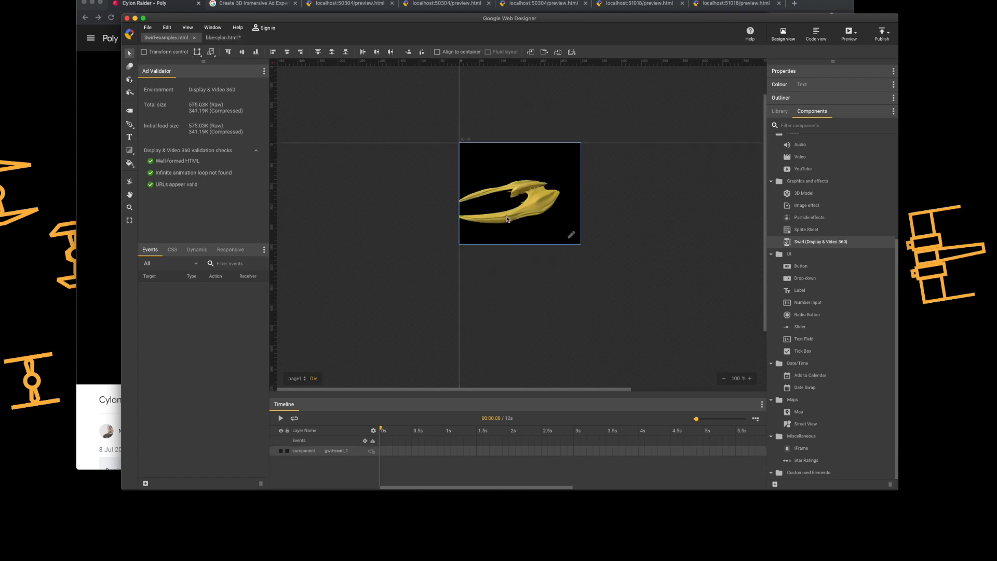
# Replace the Swirl on the stage with a 3D Model component and load the copied Poly URL into it.
pyautogui.press('Delete')
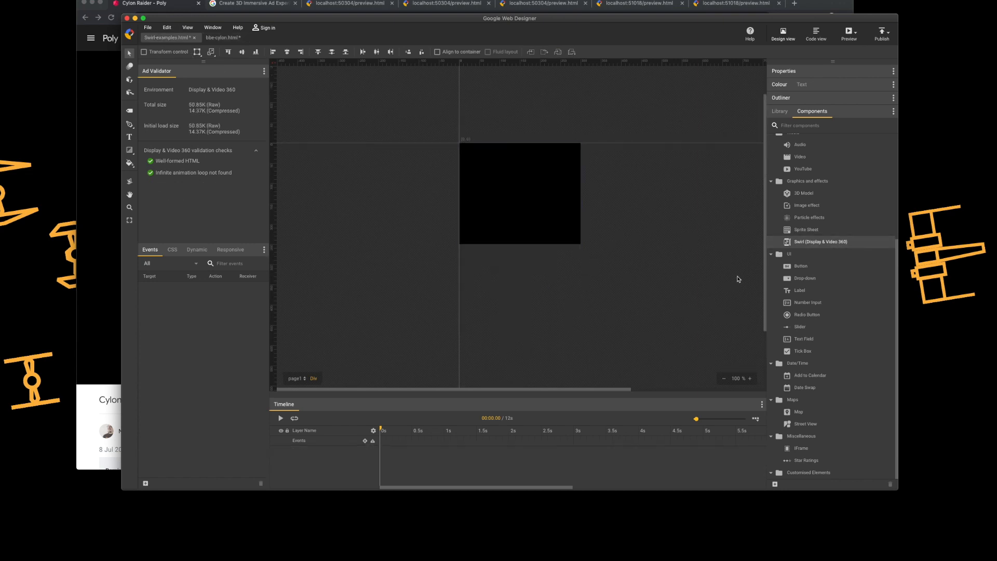
pyautogui.moveTo(790, 193); pyautogui.dragTo(459, 144)
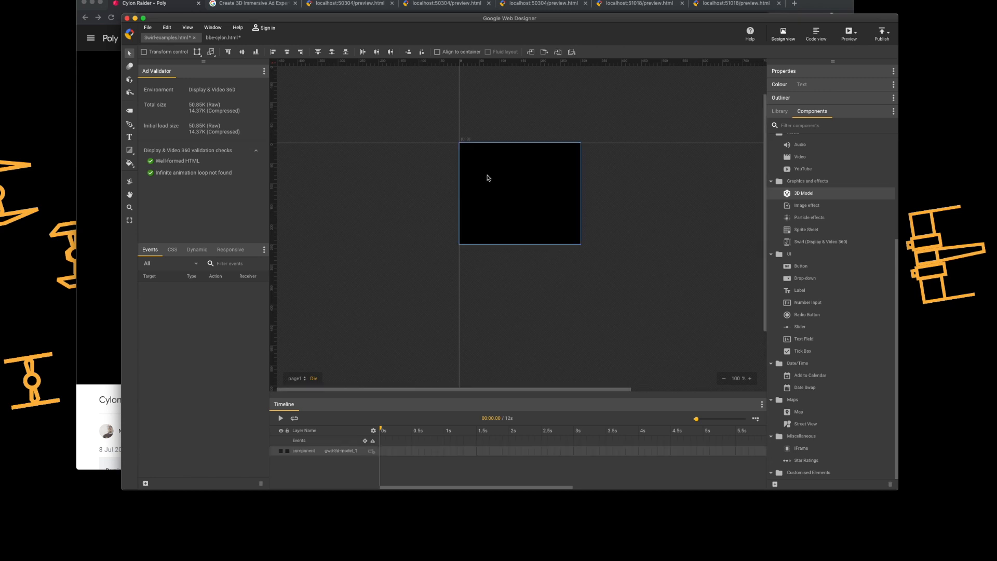
pyautogui.click(784, 71)
pyautogui.click(820, 201)
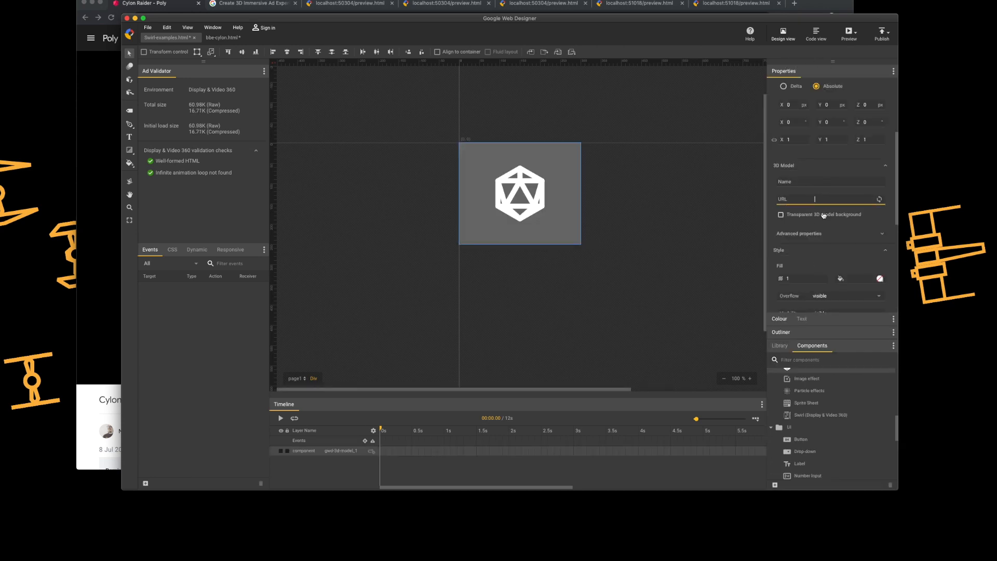
pyautogui.press('super+v')
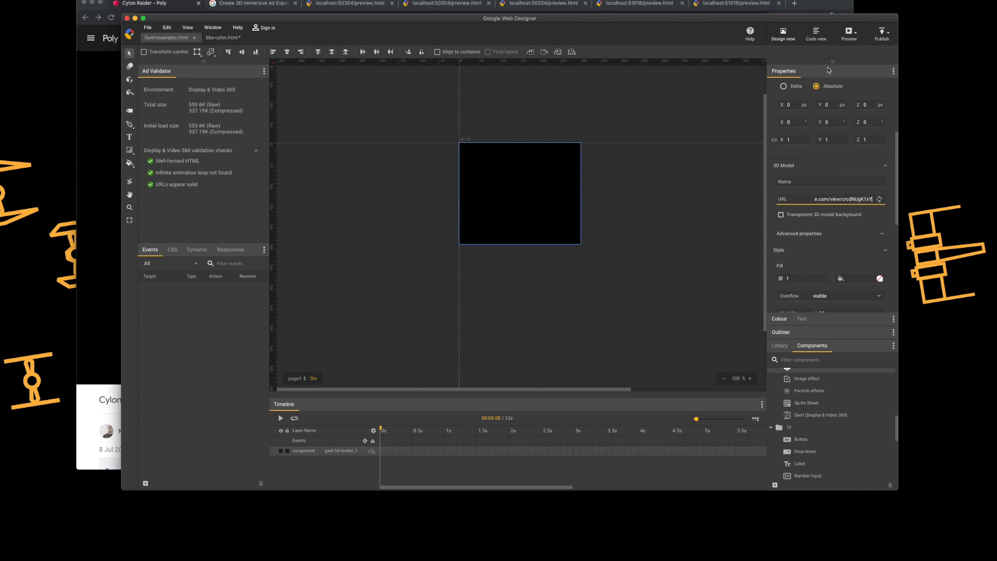
pyautogui.click(879, 199)
# Preview the 3D Model ad in the browser and return to Google Web Designer.
pyautogui.click(849, 34)
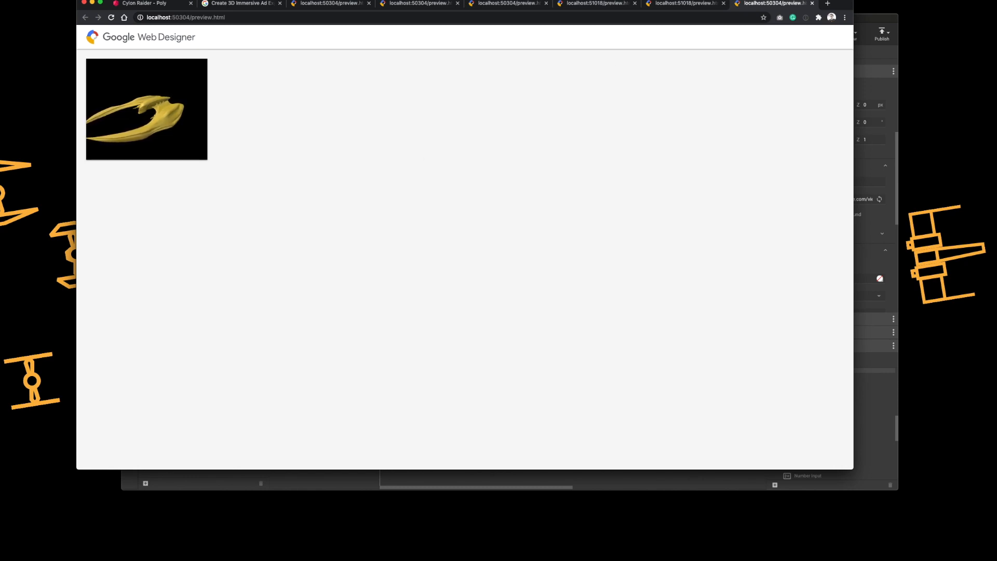
pyautogui.click(862, 26)
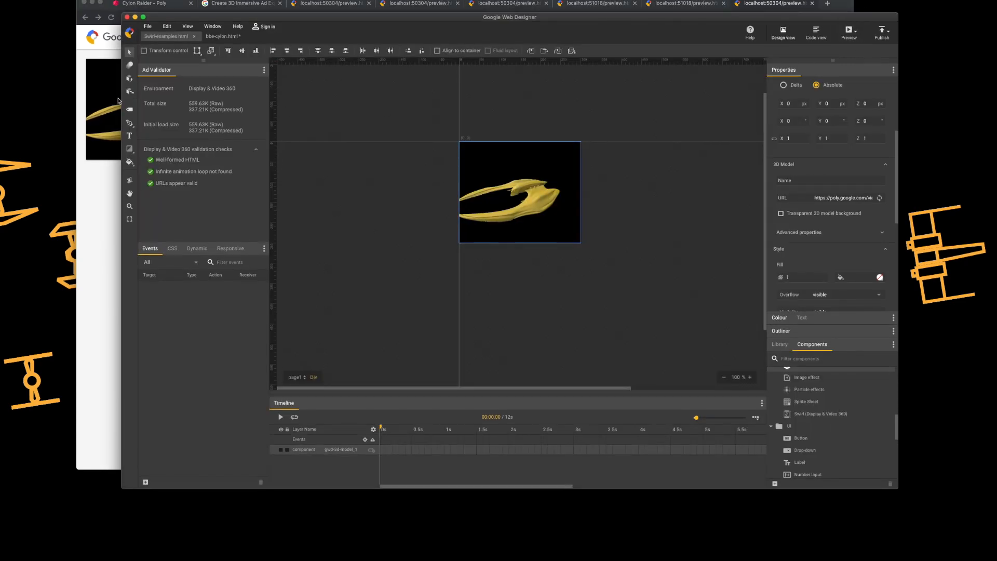
pyautogui.moveTo(203, 17); pyautogui.dragTo(190, 17)
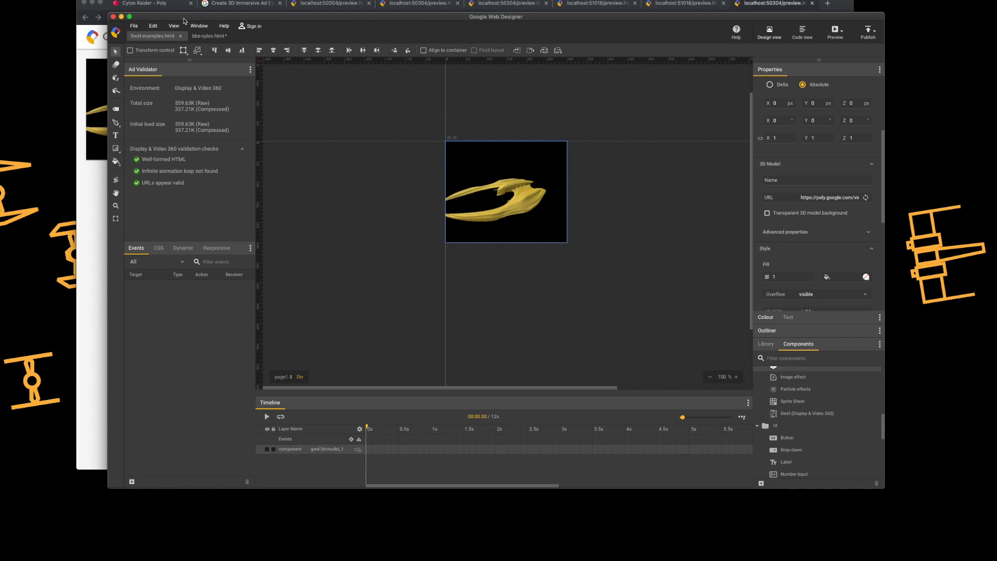
# Show the Parallax layer again in bbe-cylon.html and scroll through the ad in the browser preview.
pyautogui.click(200, 37)
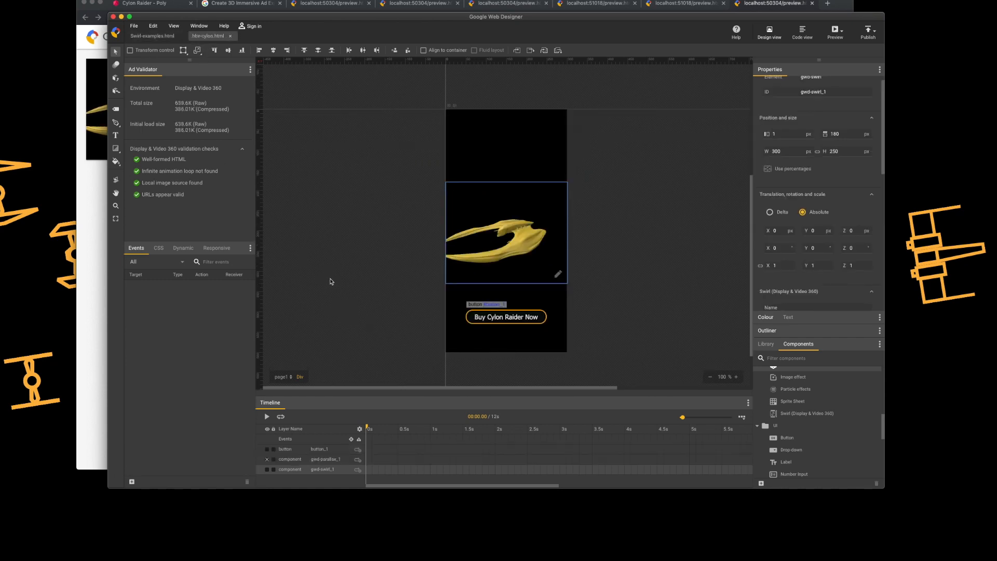
pyautogui.click(267, 460)
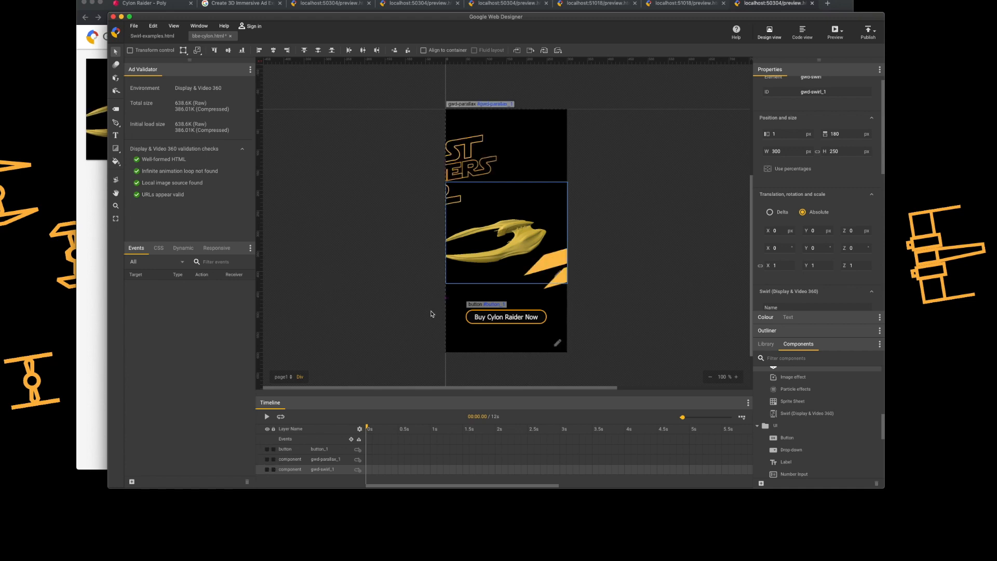
pyautogui.click(836, 32)
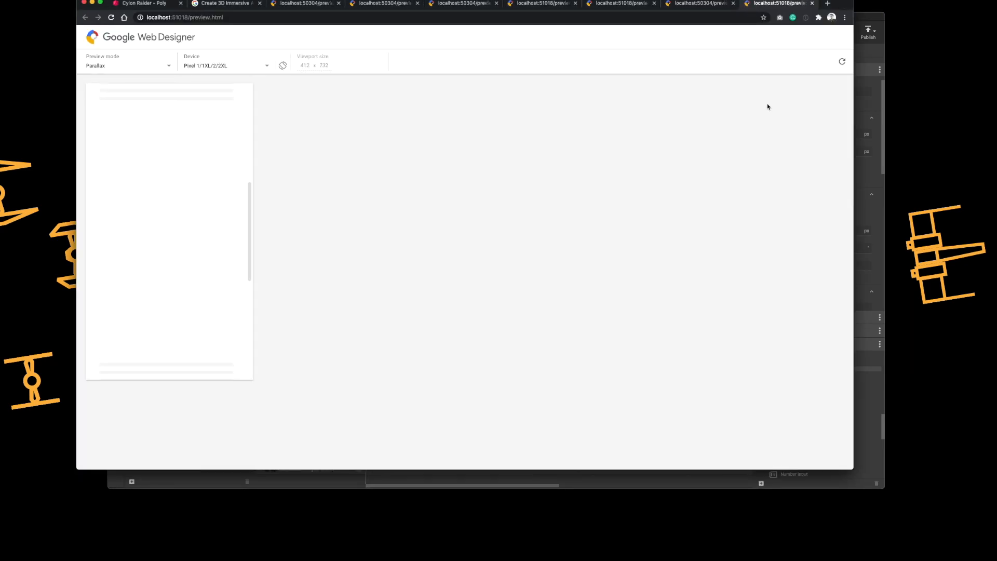
pyautogui.moveTo(251, 223)
pyautogui.mouseDown()
pyautogui.moveTo(249, 248)
pyautogui.moveTo(250, 227)
pyautogui.mouseUp()
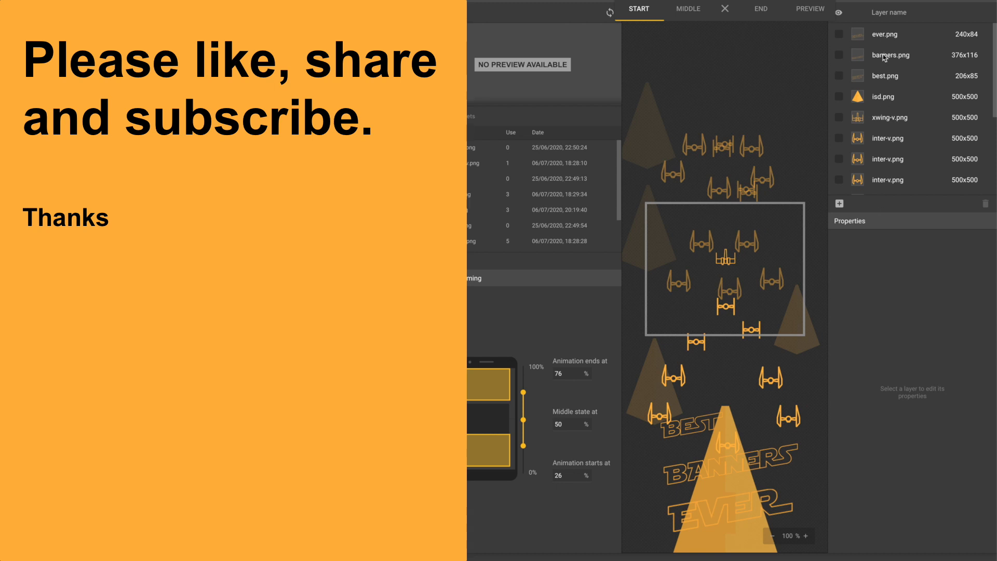
# Compare the Parallax layers' arrangement in the Middle, End and Start states.
pyautogui.moveTo(995, 39)
pyautogui.mouseDown()
pyautogui.moveTo(995, 96)
pyautogui.moveTo(995, 34)
pyautogui.mouseUp()
pyautogui.click(686, 9)
pyautogui.click(763, 9)
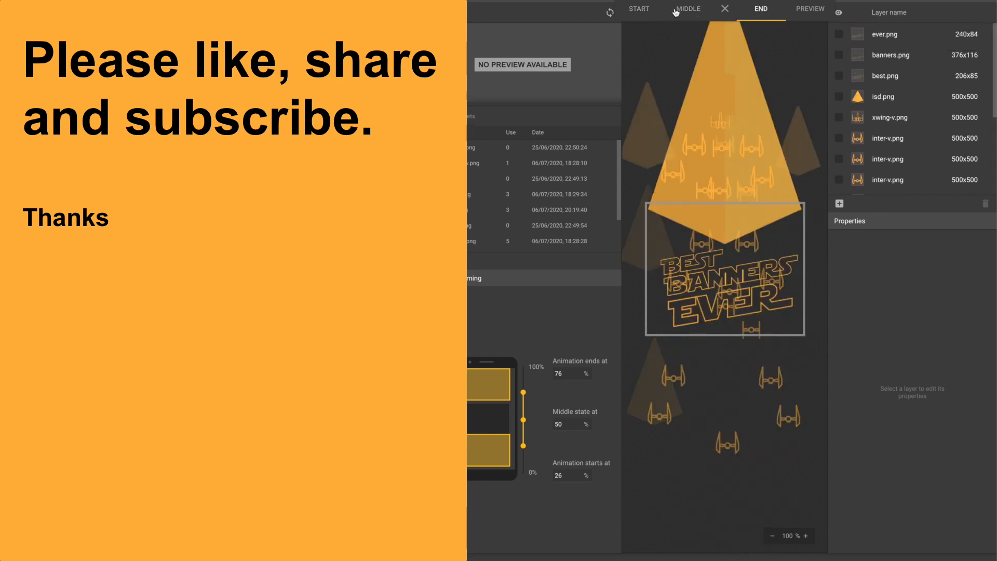
pyautogui.click(641, 11)
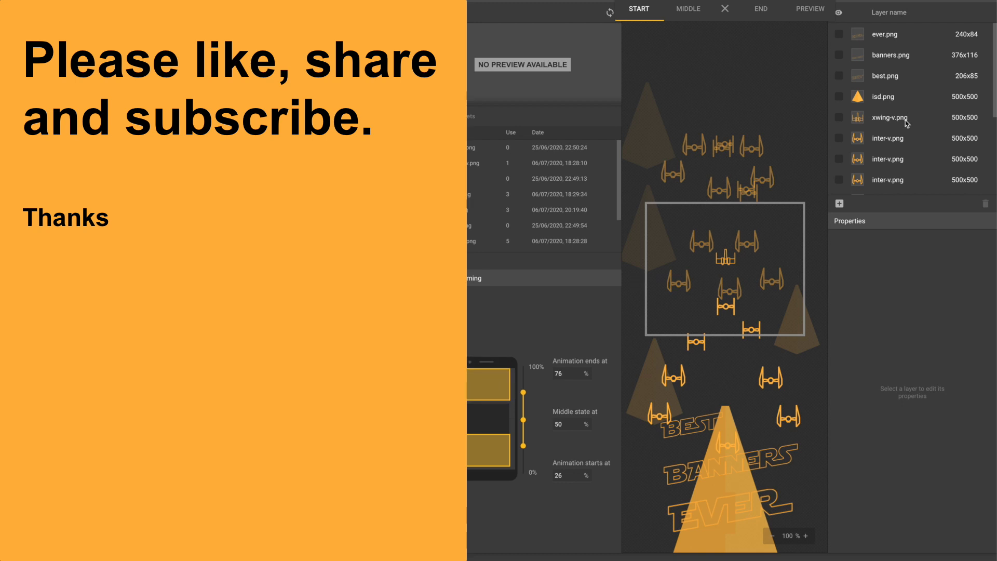